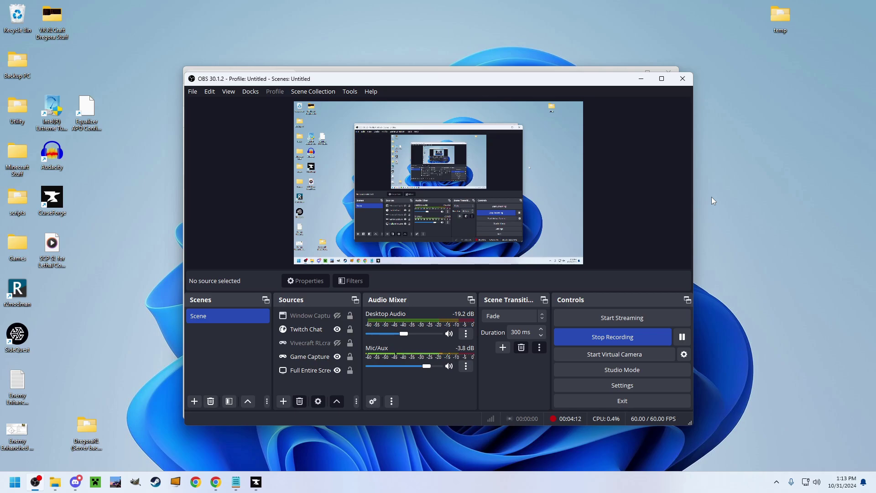
- Switch to Chrome and examine the Windows Offline (64-bit) entry on the java.com manual download page, including the page's address
key("alt+Tab")
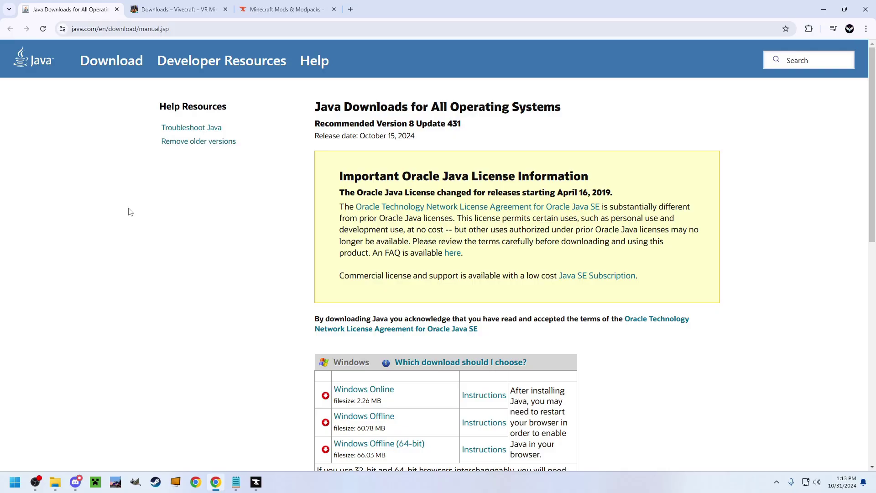
left_click(206, 24)
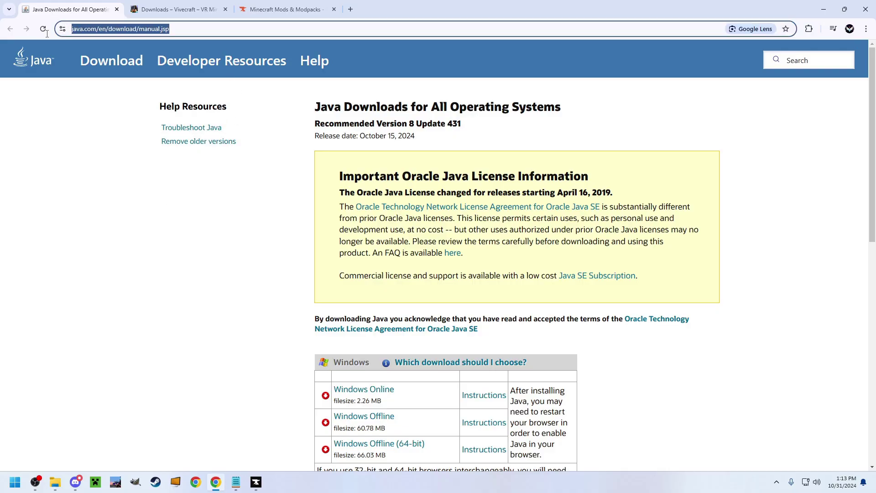
scroll(288, 304, "down", 1)
scroll(288, 303, "down", 3)
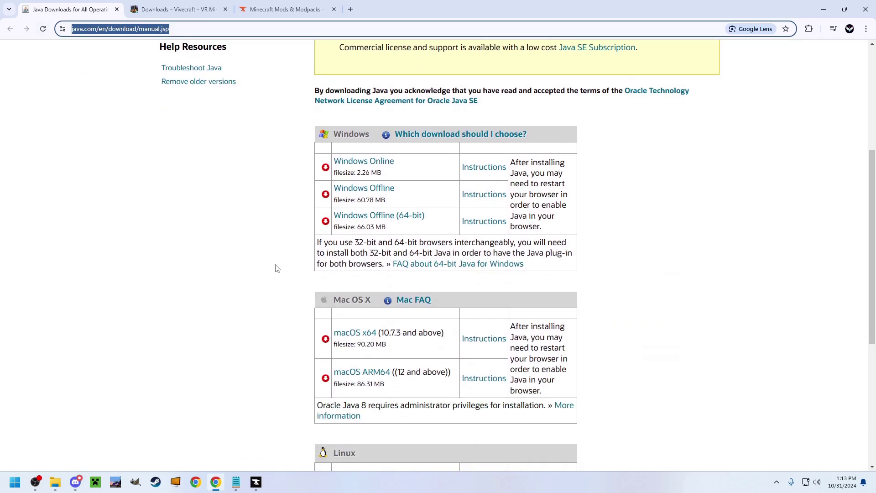
left_click_drag(427, 217, 337, 221)
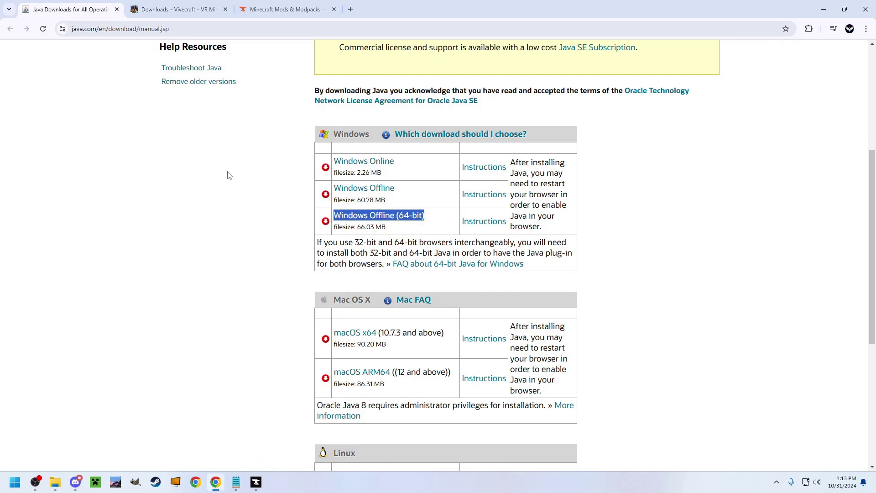
left_click(204, 28)
left_click_drag(204, 27, 49, 34)
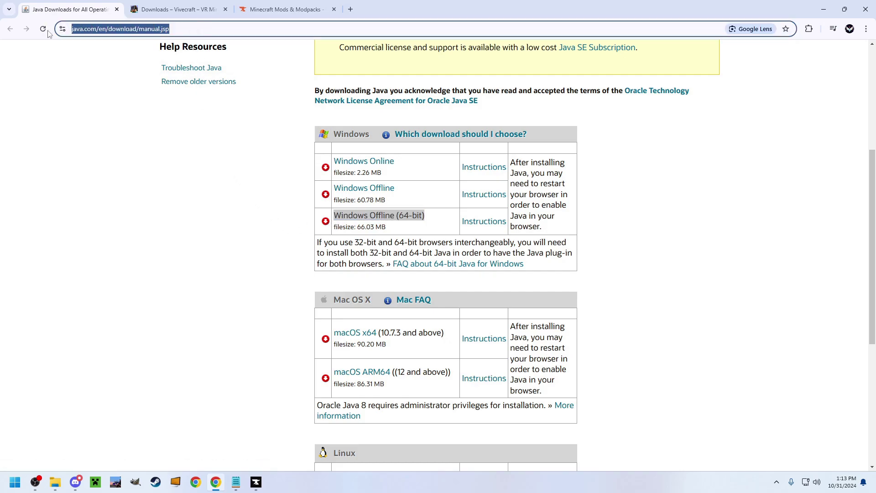
left_click(178, 198)
- Move the CurseForge browser tab ahead of the Vivecraft tab, and search the CurseForge app's Minecraft projects for "rlcraft dregora"
left_click_drag(283, 10, 181, 17)
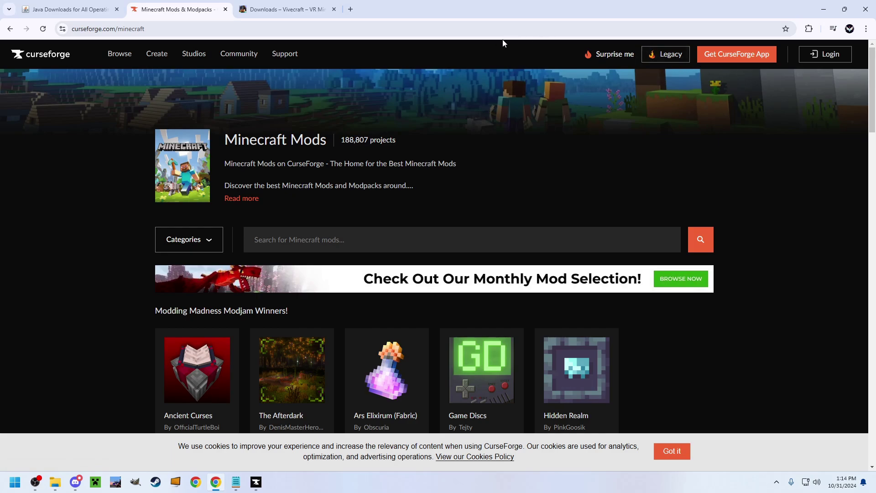
left_click(256, 482)
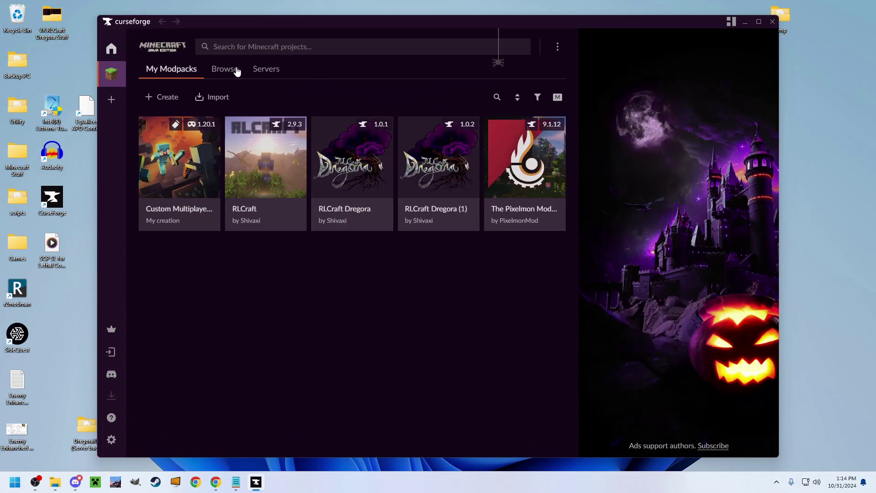
left_click(258, 42)
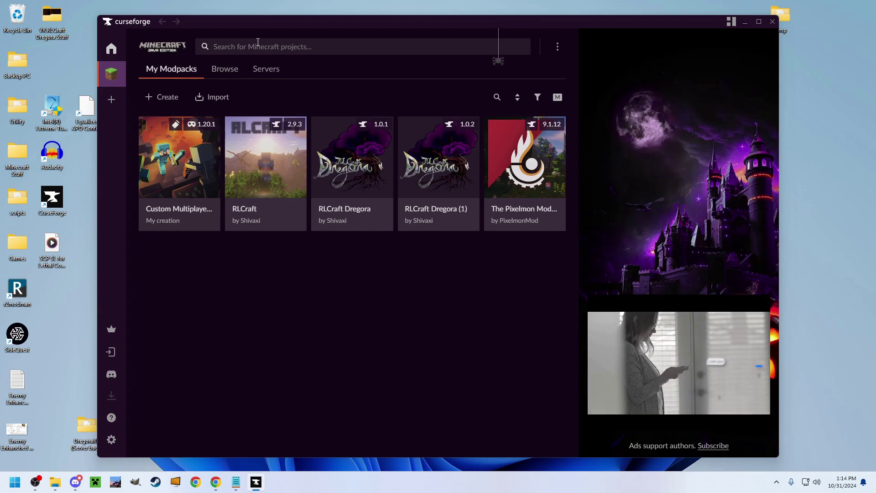
type("rlcraft dre")
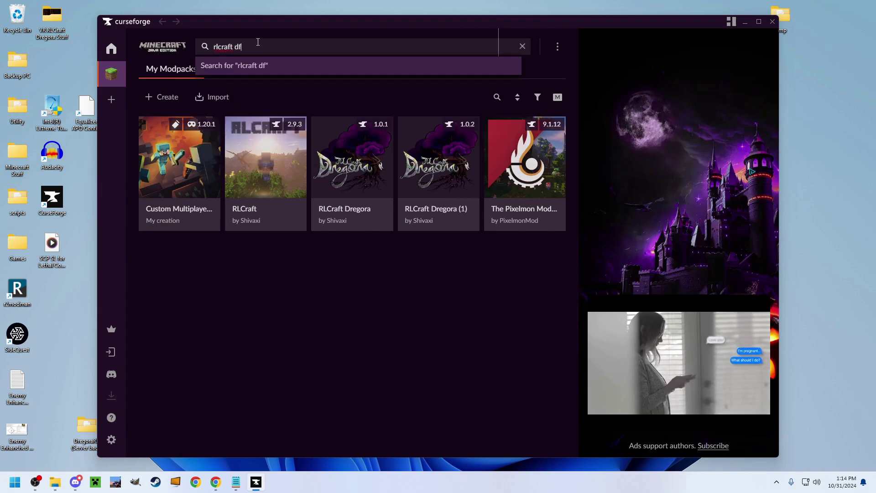
type("gora")
left_click(209, 72)
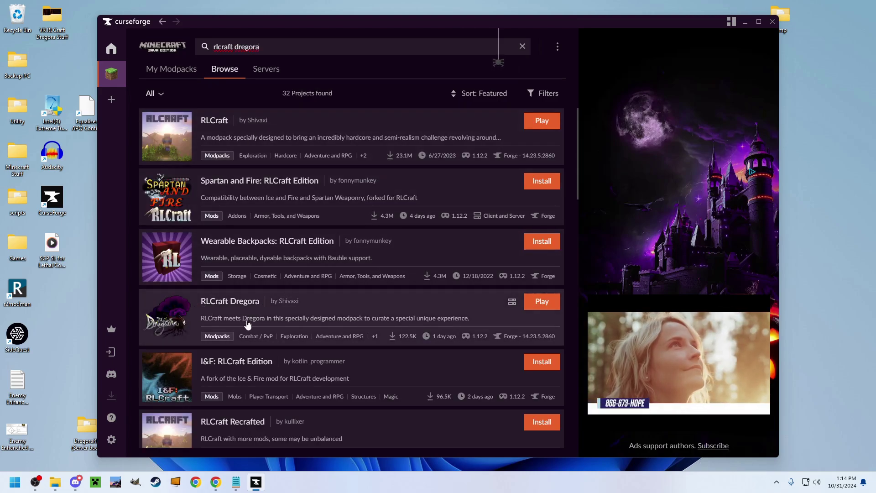
- Open the RLCraft Dregora modpack's version list and install RLCraft Dregora v1.0.3
left_click(397, 298)
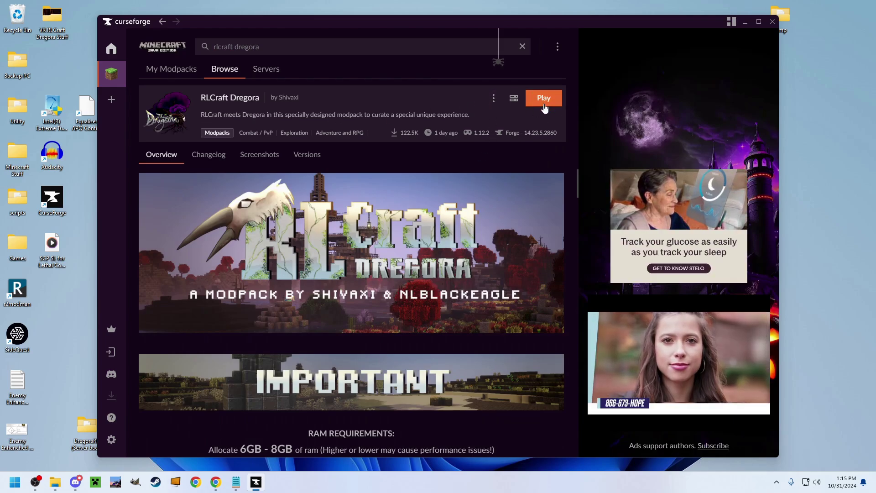
left_click(494, 98)
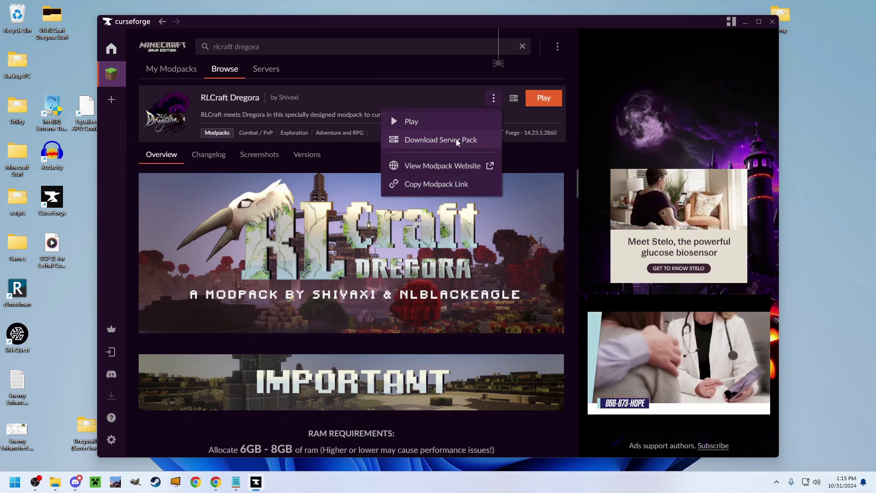
left_click(325, 163)
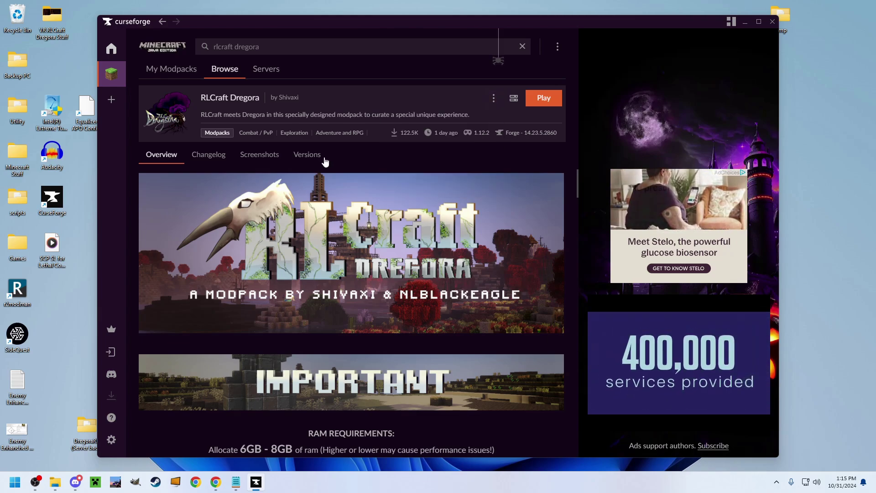
left_click(321, 156)
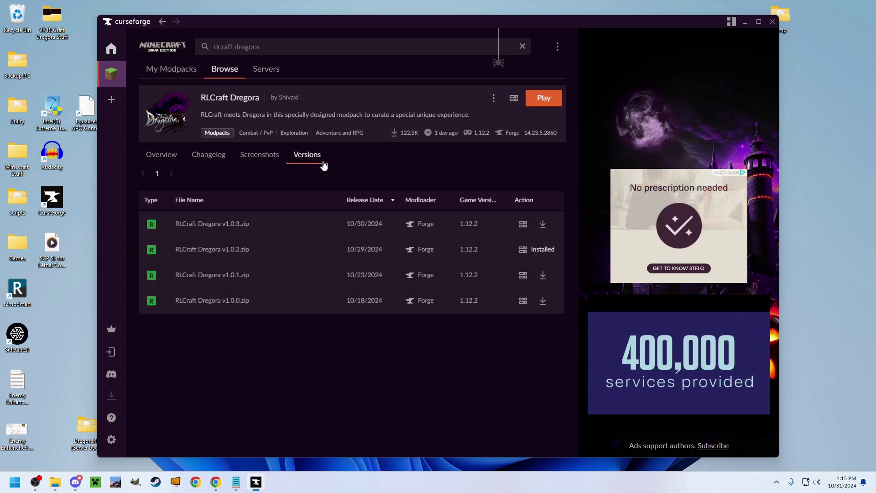
left_click(542, 226)
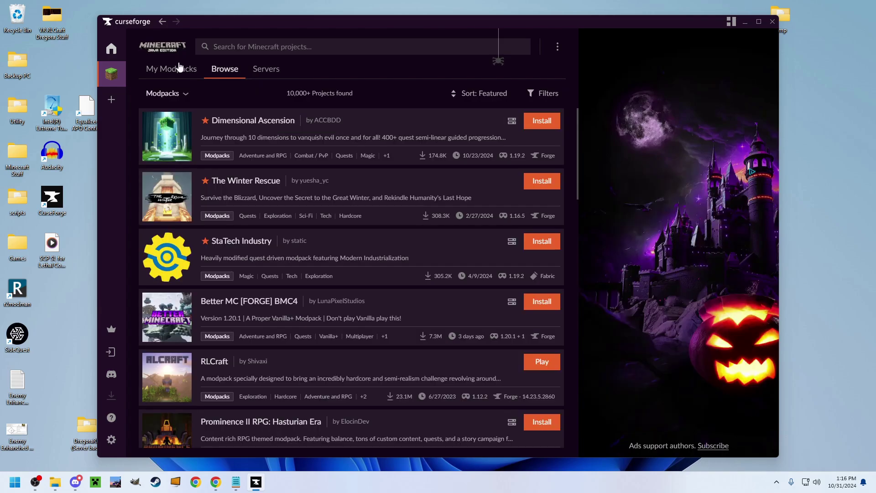
- In the installed RLCraft Dregora 1.0.3 profile's options, allow content management, disable the system memory settings and allocate 20032 MB
left_click(225, 68)
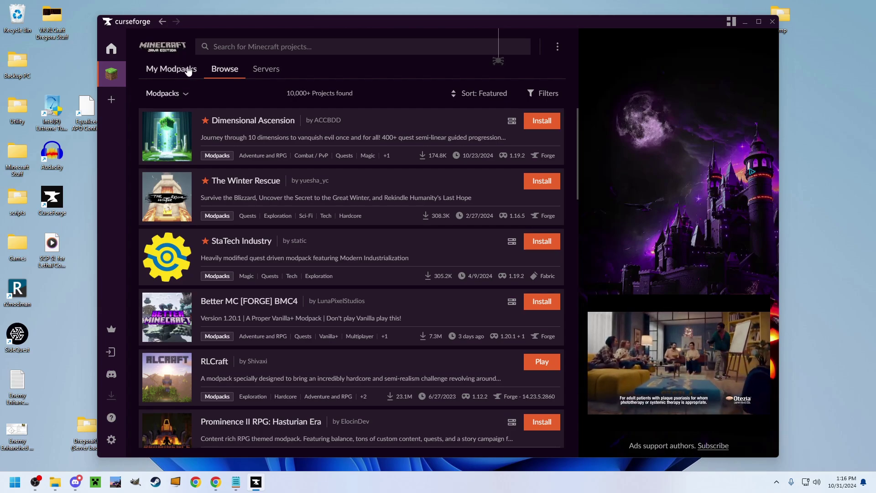
left_click(173, 77)
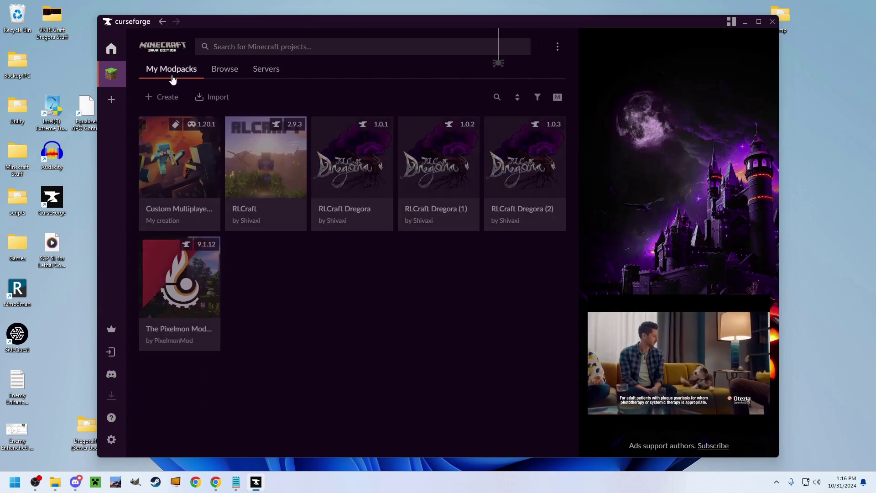
right_click(508, 158)
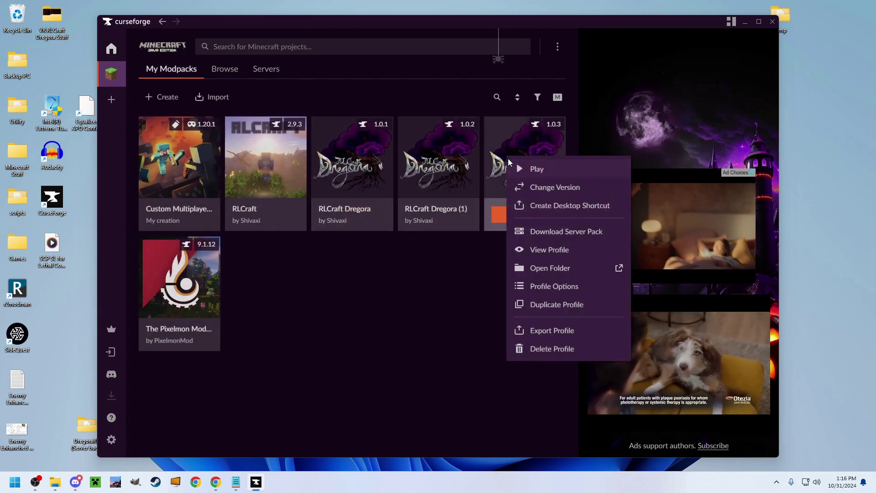
left_click(541, 285)
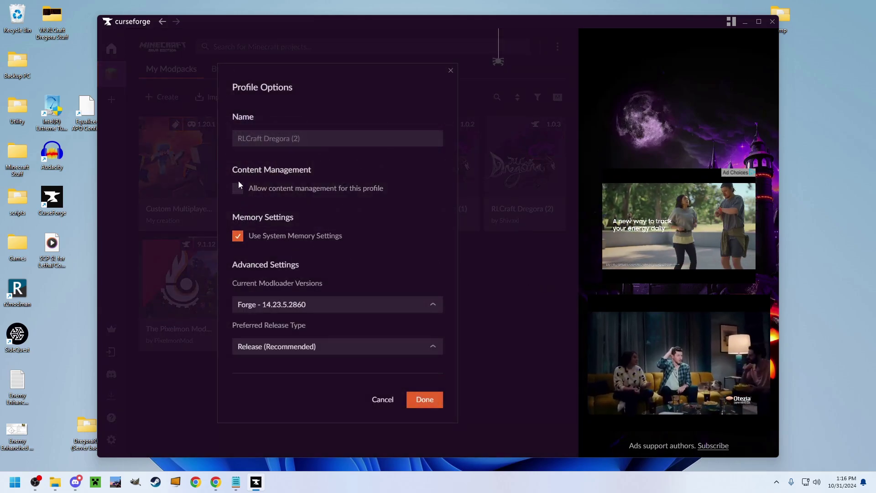
left_click(237, 188)
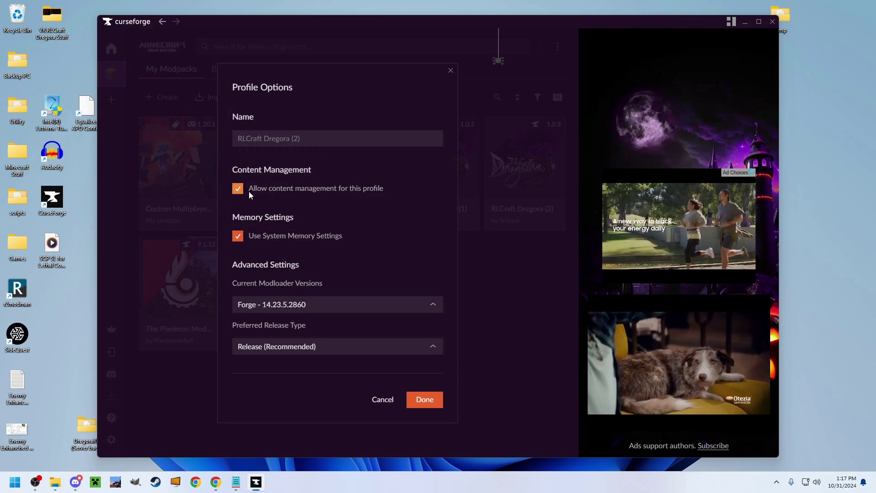
left_click(237, 237)
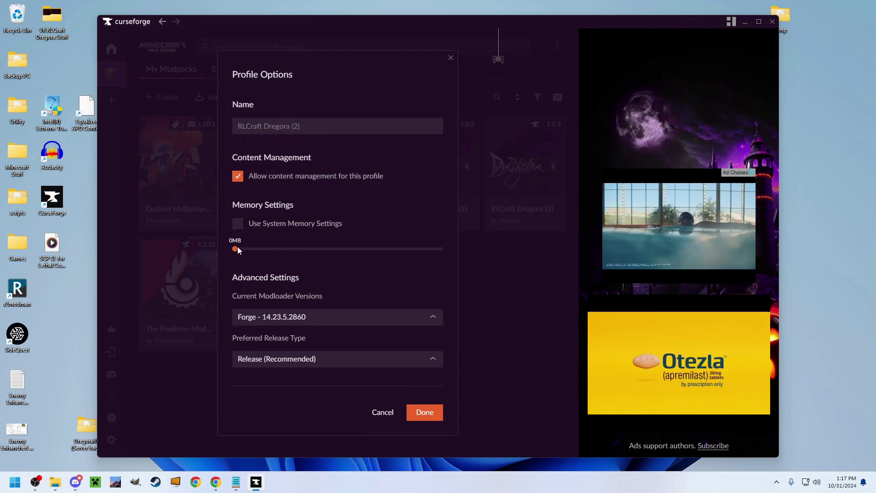
left_click_drag(235, 248, 297, 255)
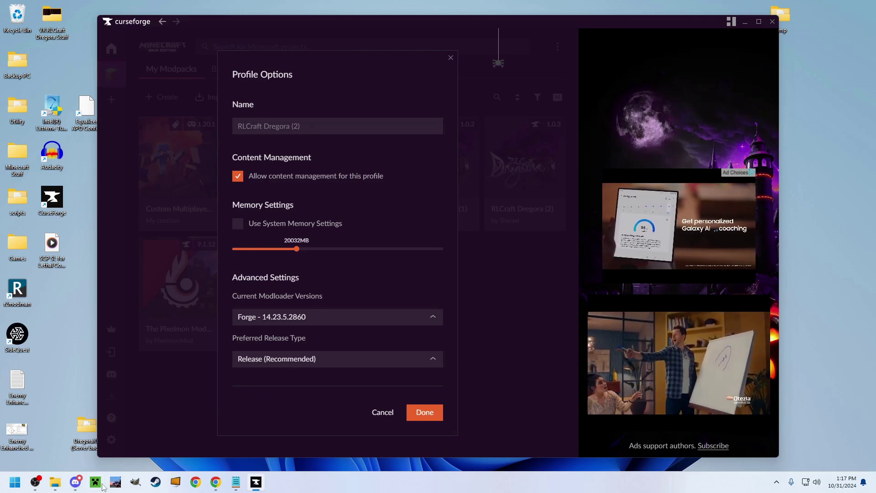
key("Escape")
- Open the RLCraft Dregora 1.0.3 profile's folder in File Explorer and go into its mods folder
right_click(532, 167)
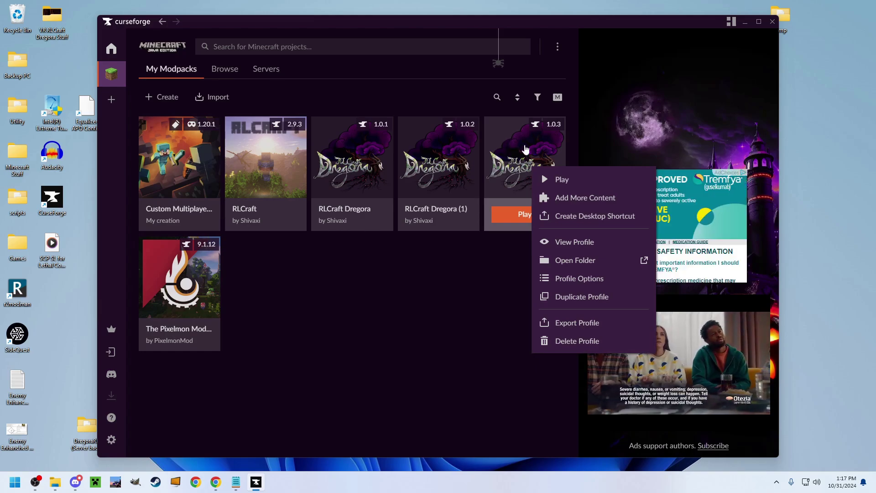
left_click(604, 260)
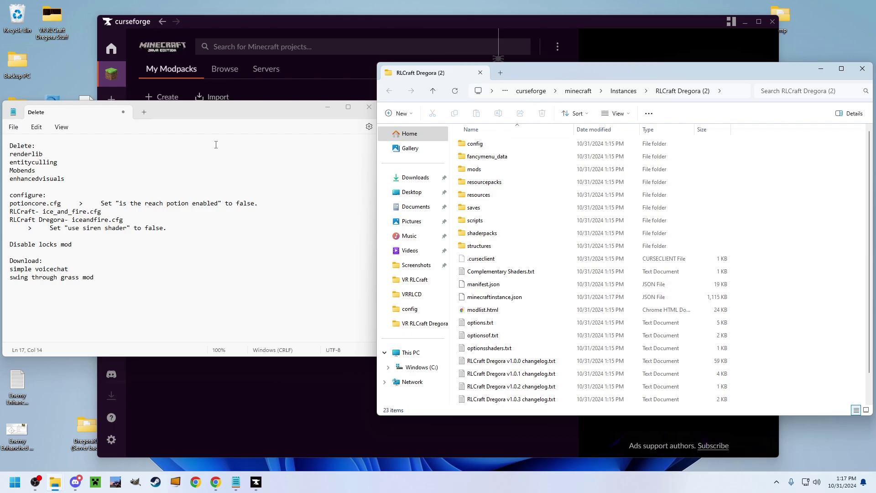
double_click(474, 169)
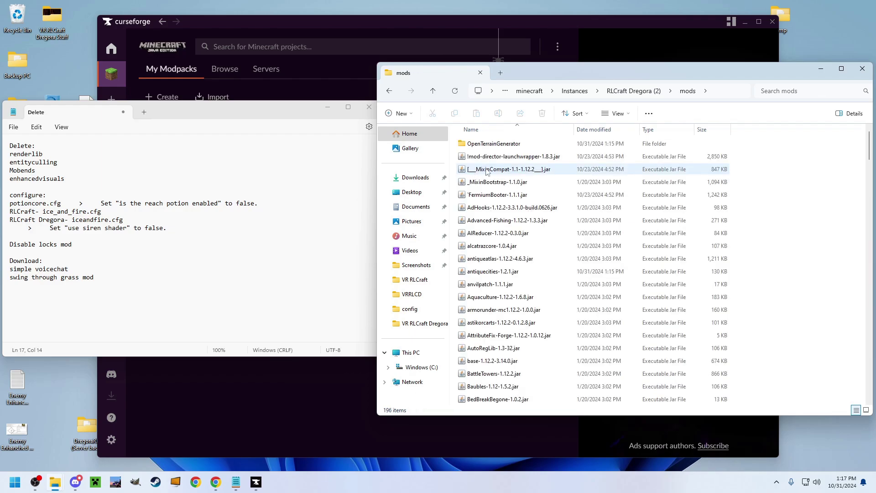
- Search the mods folder for "renderlib" and delete RenderLib-1.12.2-1.3.5.jar
left_click(801, 91)
type("rend")
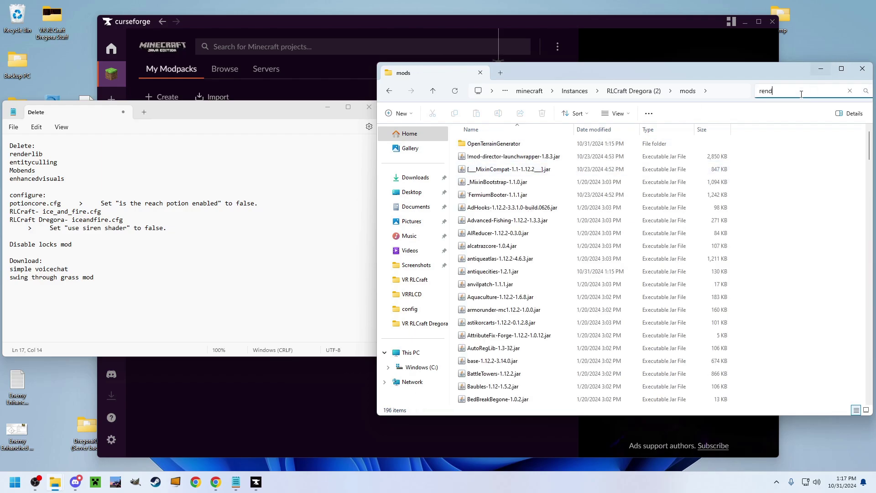
type("erlib")
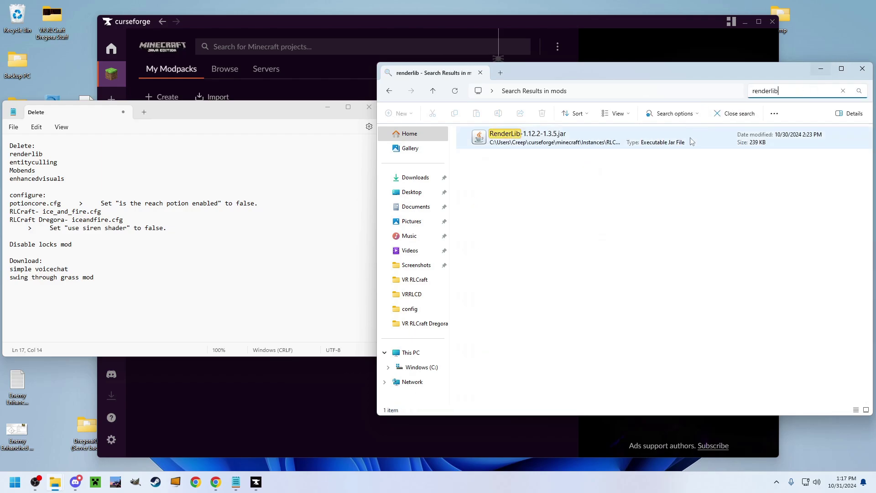
right_click(687, 146)
left_click(769, 155)
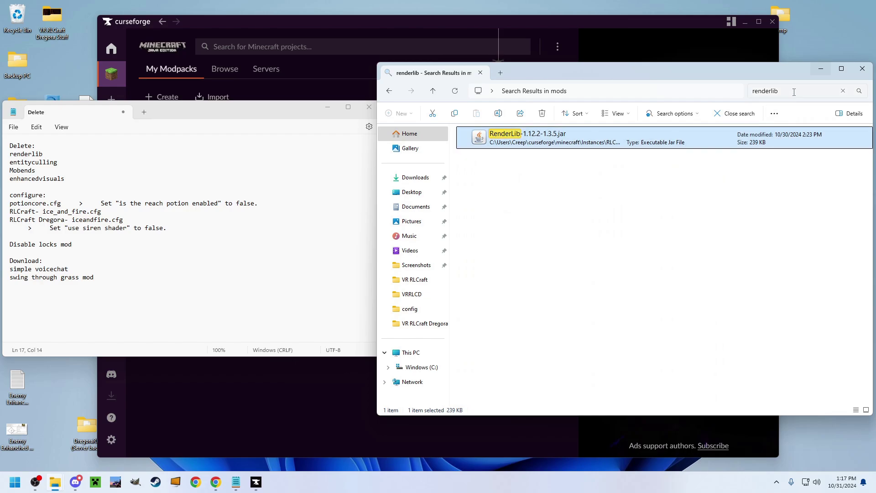
- Search the mods folder for "entity" and delete EntityCulling-1.12.2-6.4.3.jar
key("ctrl+e")
key("BackSpace")
type("entity")
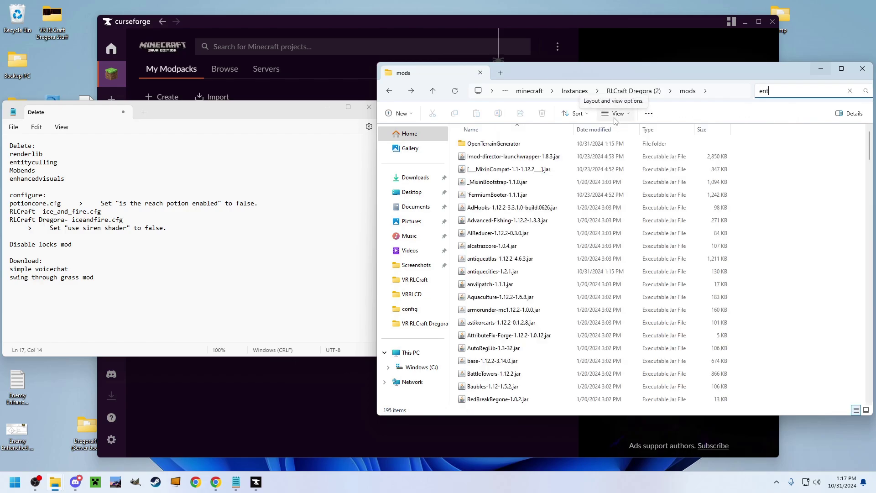
left_click(591, 139)
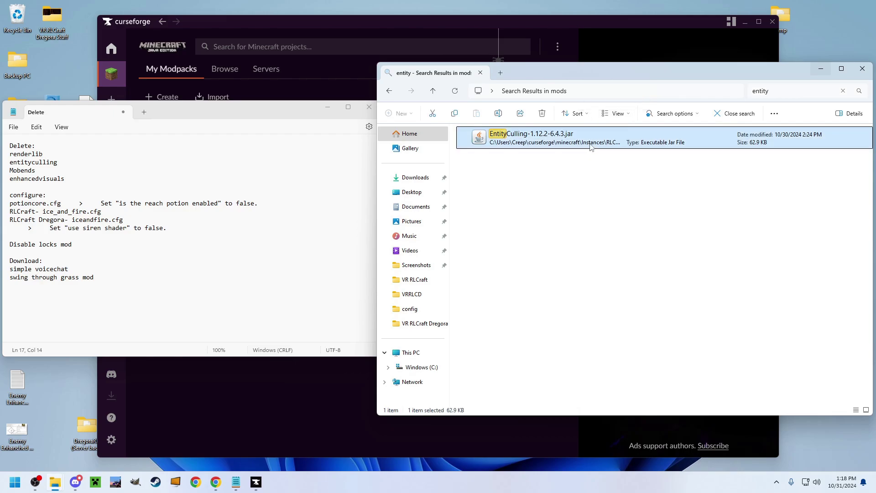
right_click(590, 147)
left_click(667, 156)
- Search the mods folder for "mobends" and delete MoBends_1.12.2-1.2.1-19.12.21.jar
key("ctrl+e")
type("mobend")
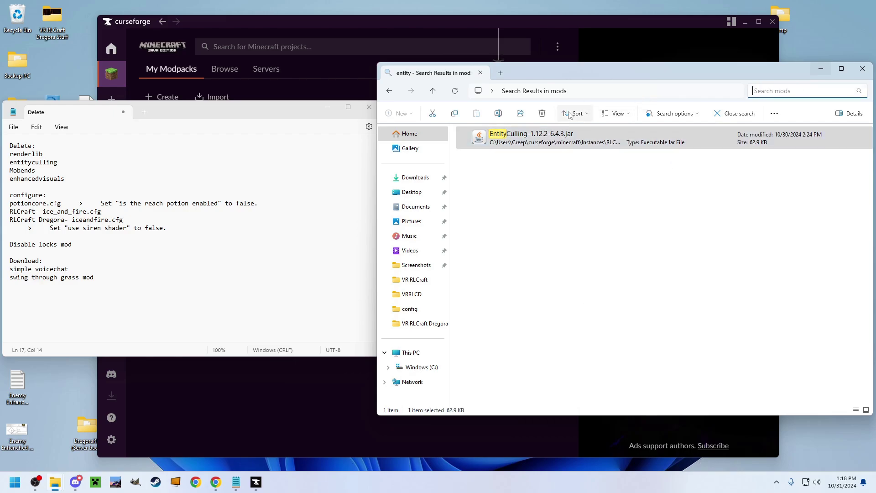
type("s")
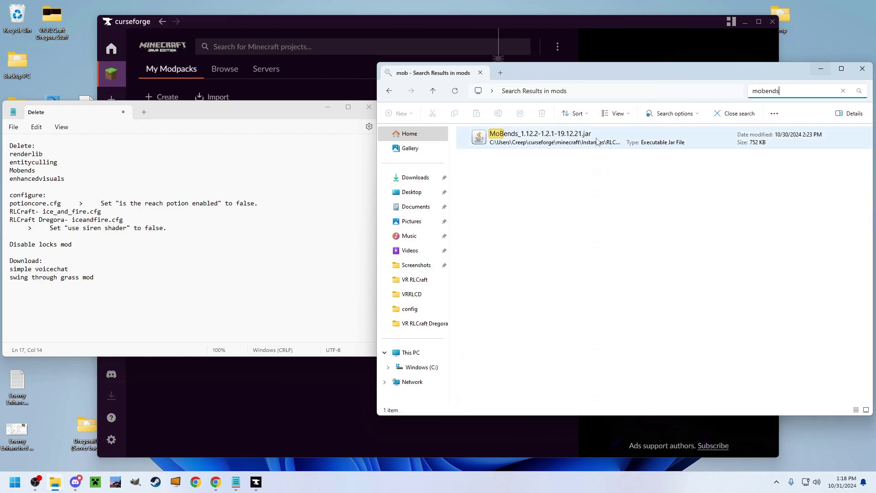
right_click(598, 143)
left_click(681, 153)
- Search the mods folder for "enhanced" and delete EnhancedVisuals_v1.4.4_mc1.12.2.jar
left_click(811, 86)
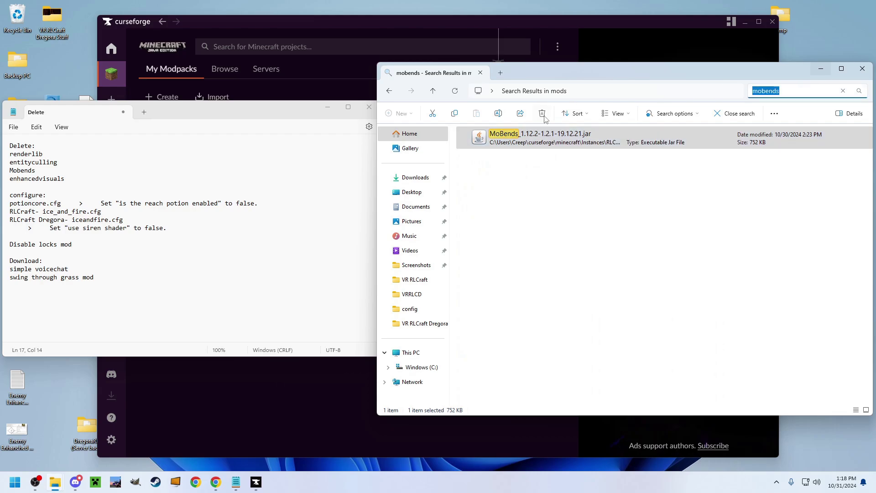
type("enh")
type("a")
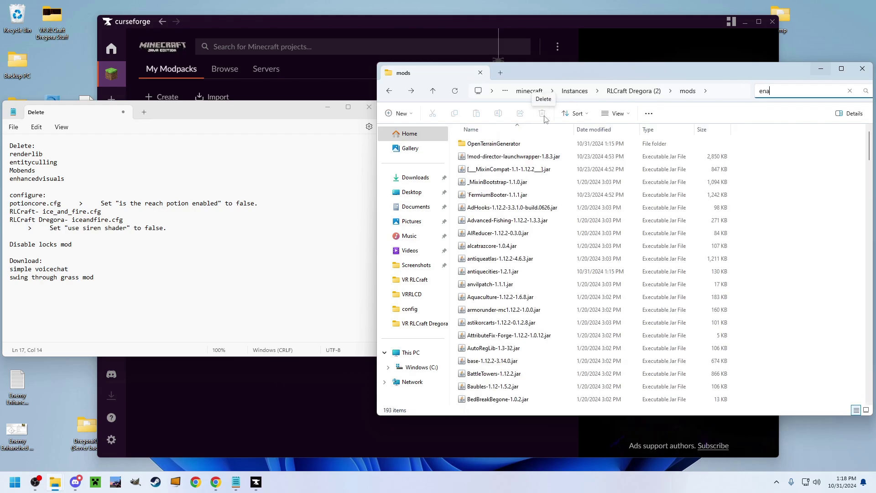
key("BackSpace")
type("hanced")
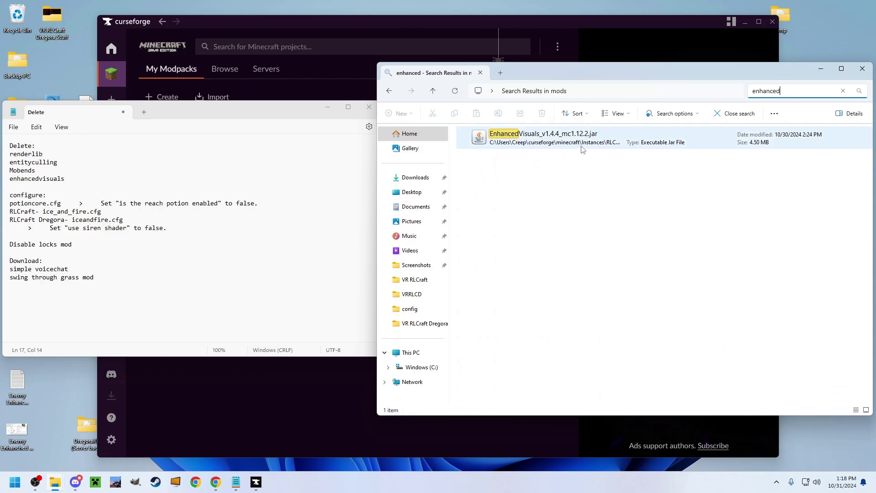
right_click(583, 149)
key("Escape")
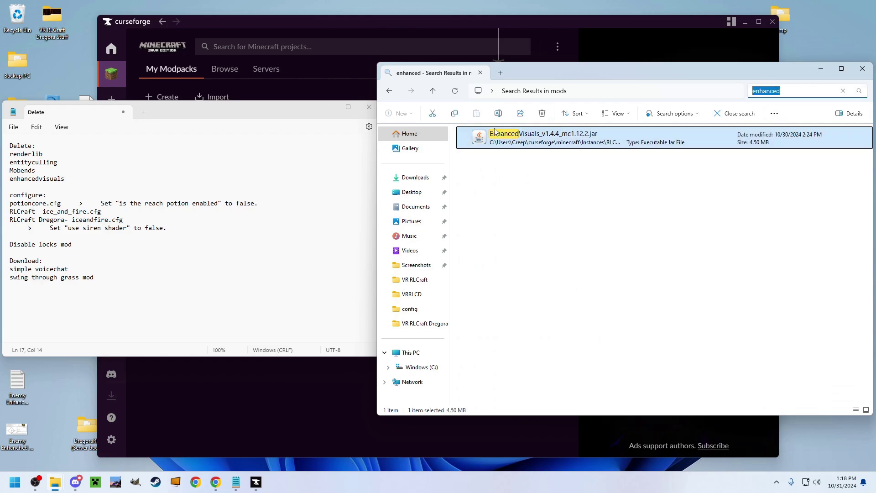
- Go back to the RLCraft Dregora (2) folder, enter its config folder, and search for and open potioncore.cfg
left_click(391, 92)
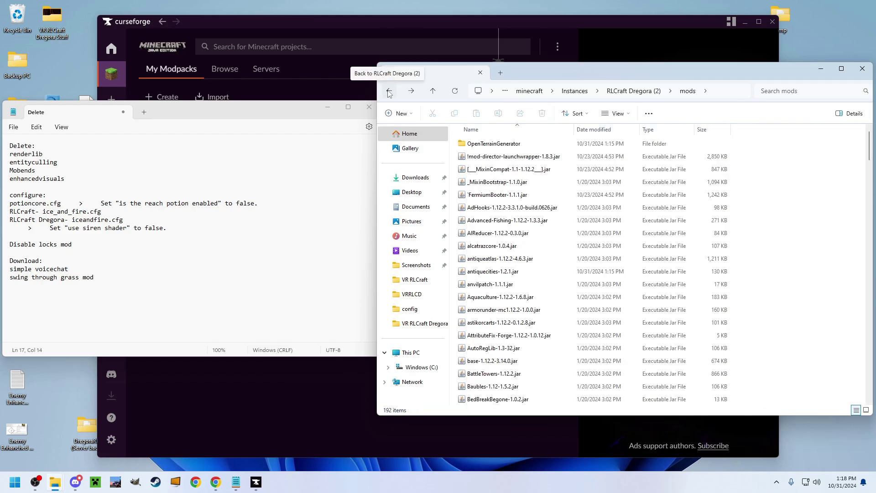
left_click(390, 92)
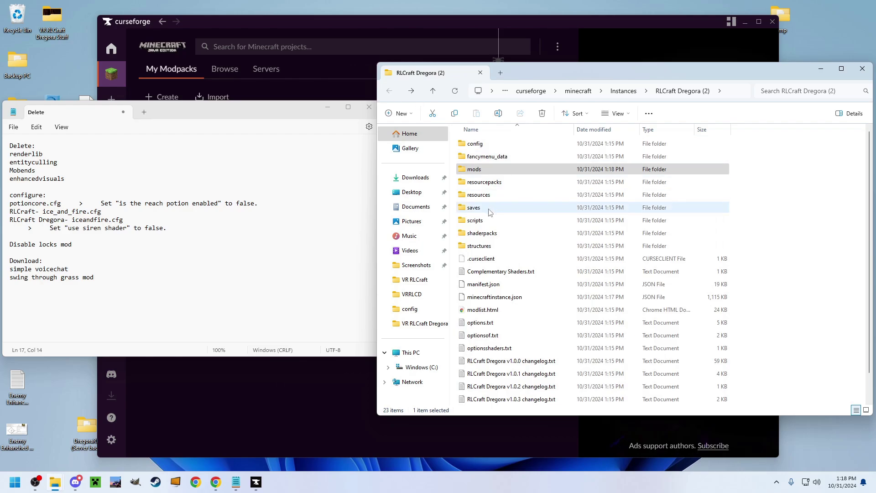
double_click(489, 145)
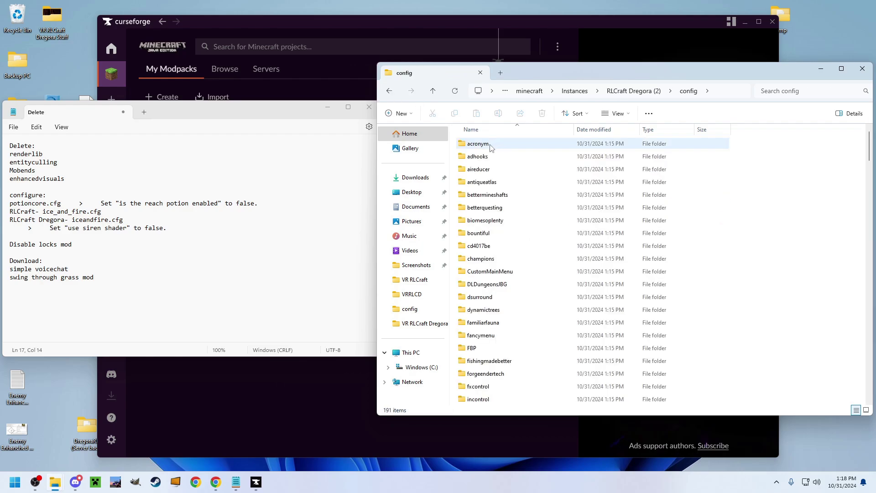
left_click(792, 91)
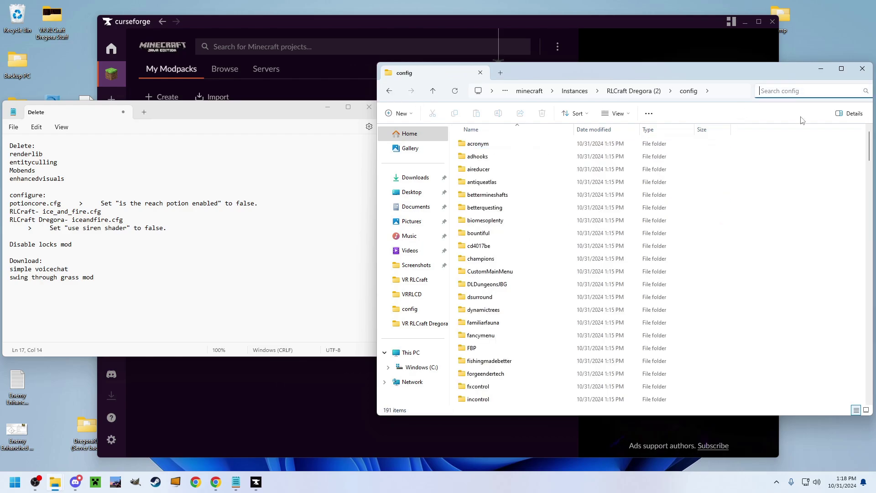
type("potioncore.c")
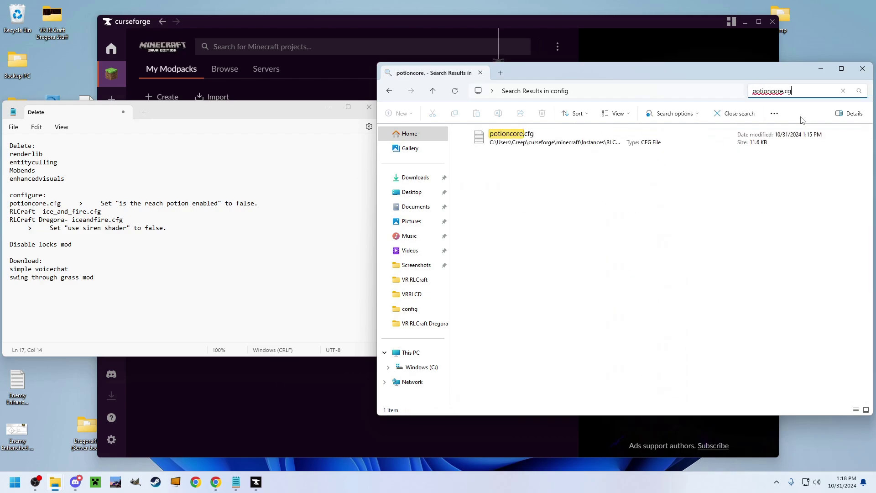
type("g")
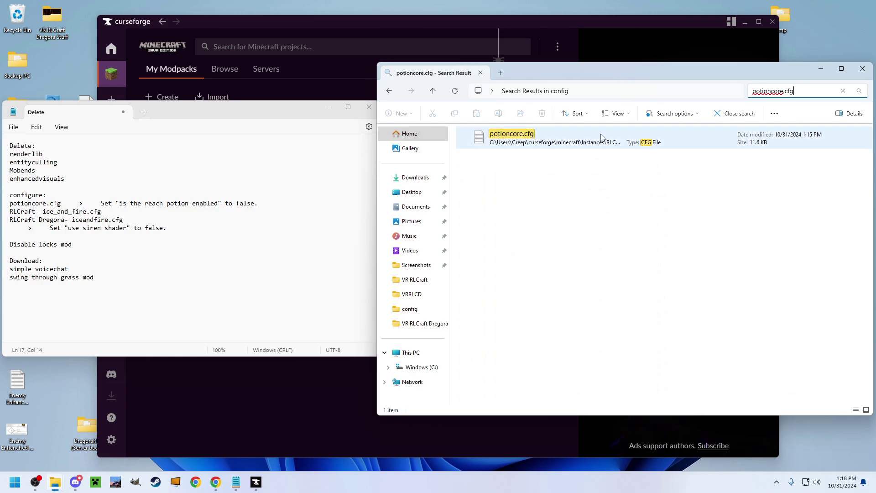
double_click(511, 134)
- Find "is the reach" in potioncore.cfg, set the reach potion's Enabled option to false, and save and close the file
left_click_drag(263, 83, 481, 123)
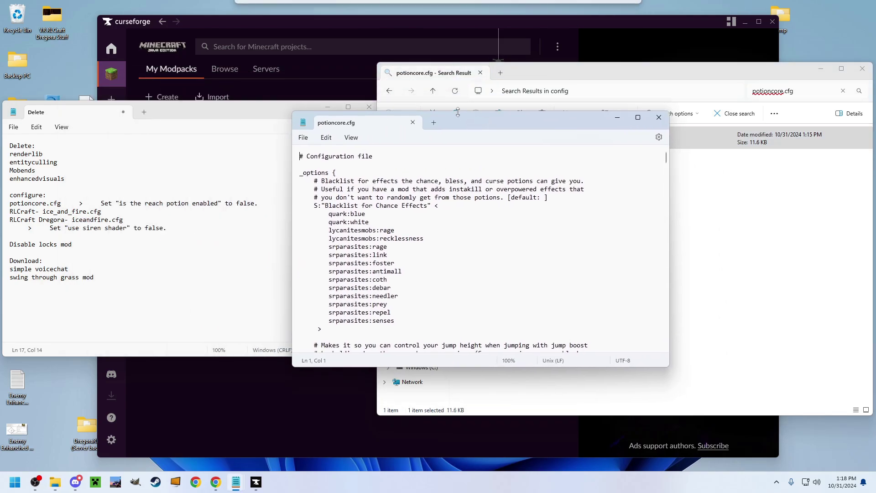
key("ctrl+f")
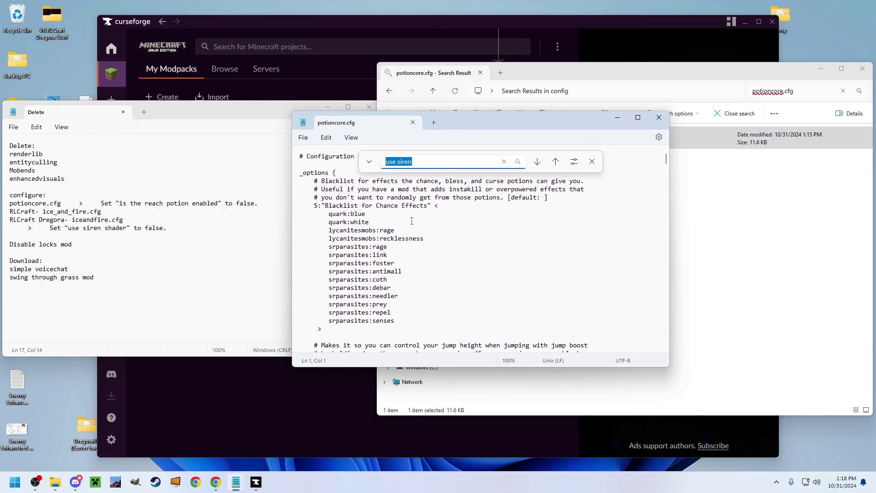
key("BackSpace")
key("Return")
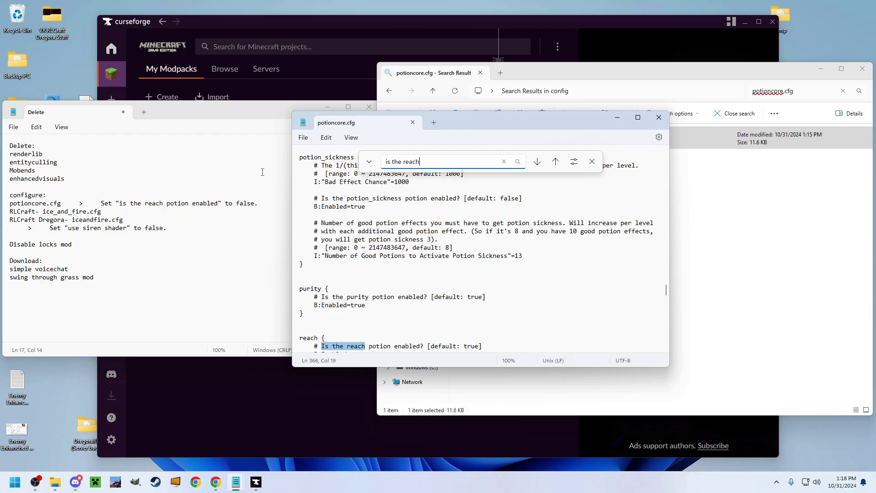
scroll(410, 274, "down", 3)
left_click_drag(368, 281, 398, 279)
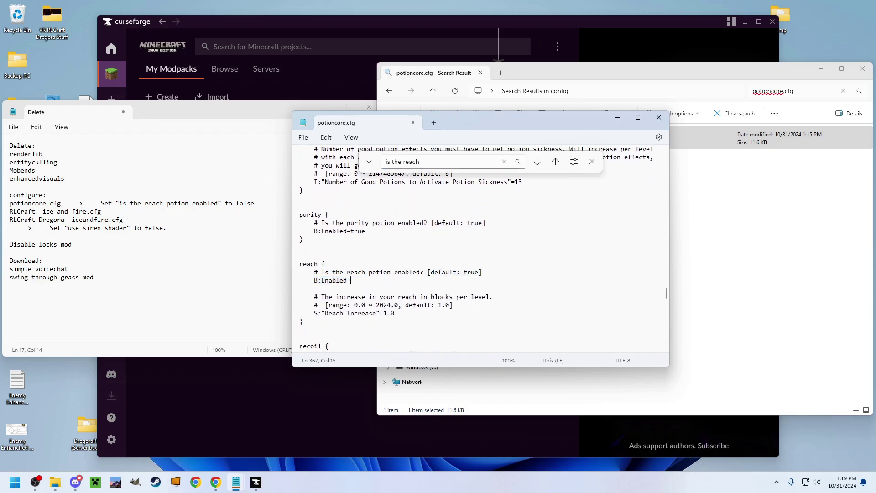
left_click(412, 123)
left_click(404, 267)
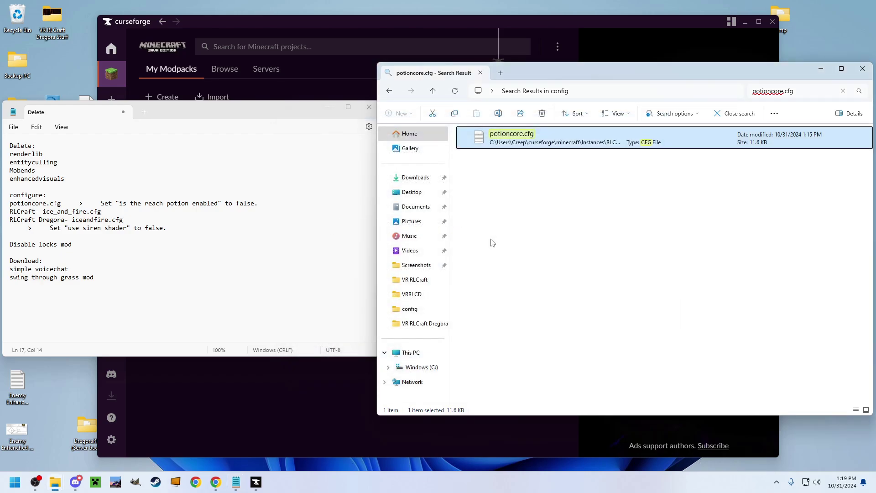
- Search the config folder for "iceandfire", checking the file name against the notes, and open iceandfire.cfg
key("ctrl+f")
key("BackSpace")
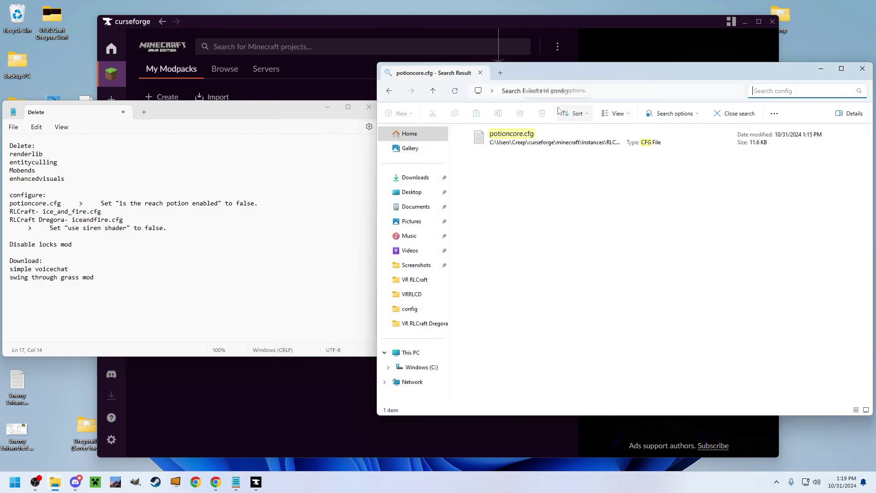
type("iceandcf")
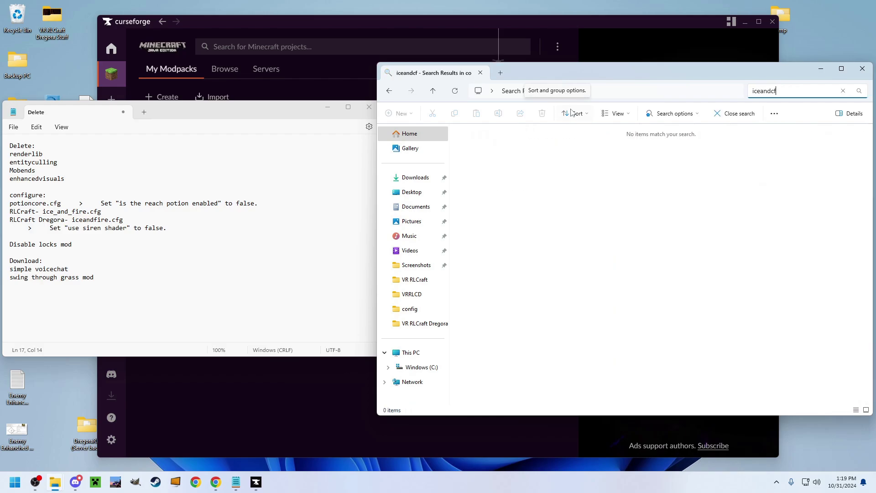
key("BackSpace")
key("BackSpace")
type("ic")
left_click_drag(106, 209, 39, 213)
left_click(55, 213)
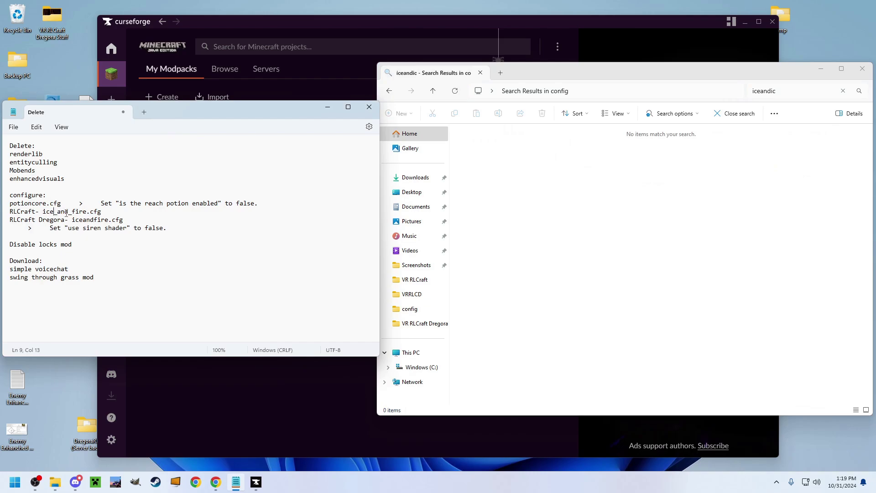
left_click_drag(134, 222, 75, 222)
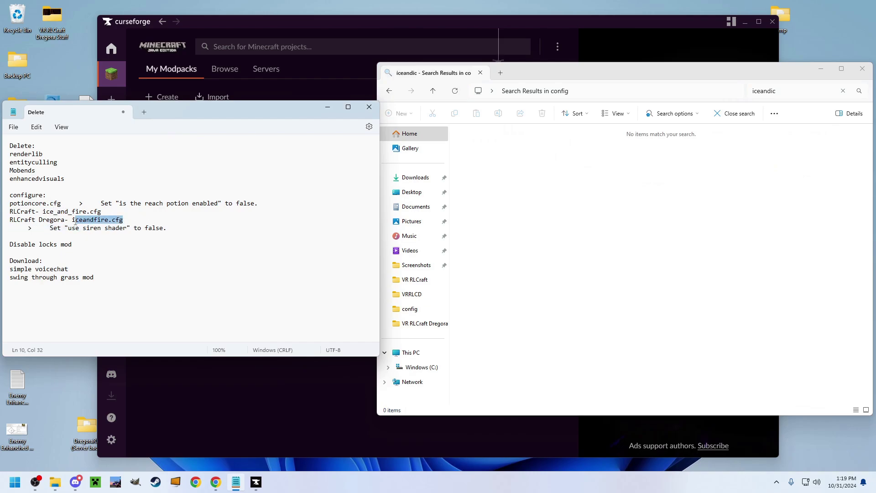
left_click(793, 93)
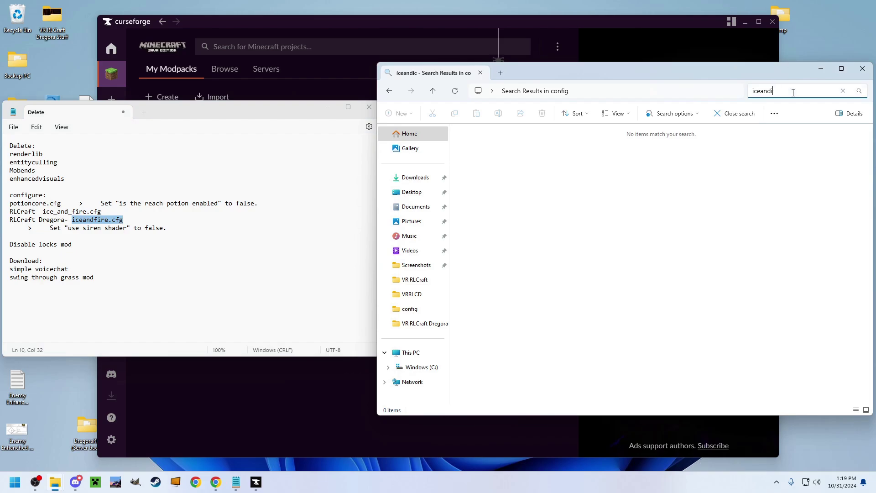
key("BackSpace")
type("fire")
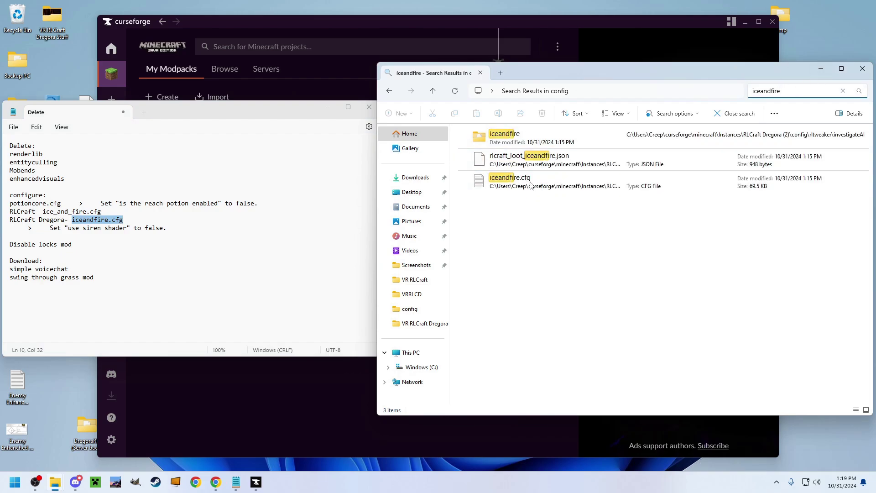
double_click(531, 184)
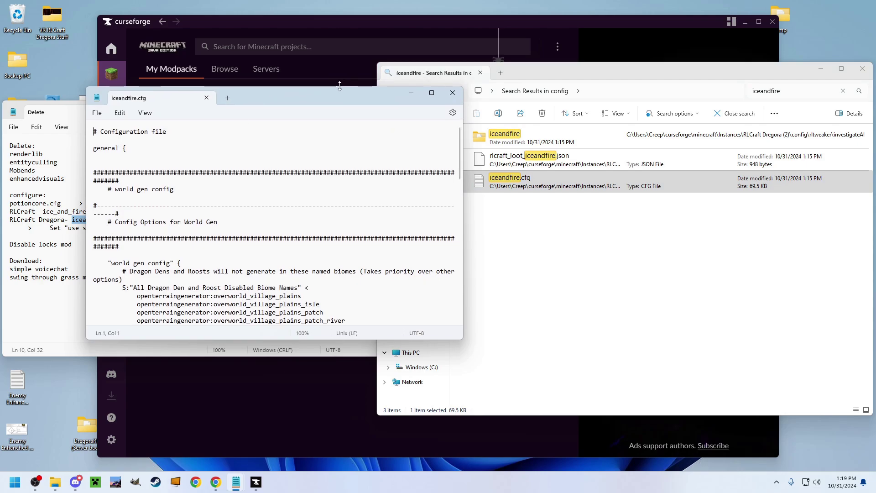
- Find "use siren" in iceandfire.cfg, set "Use Siren Shader" to false, and save and close the file
left_click_drag(340, 89, 566, 81)
left_click(438, 150)
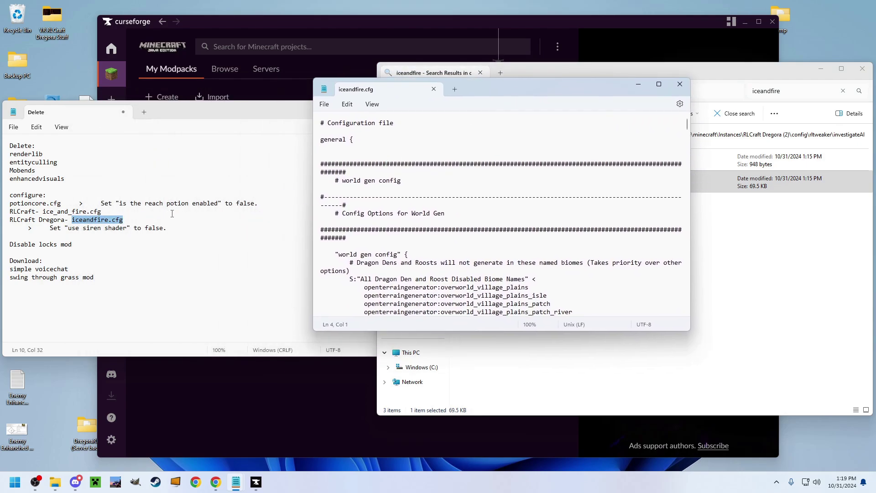
key("ctrl+f")
type("use siren")
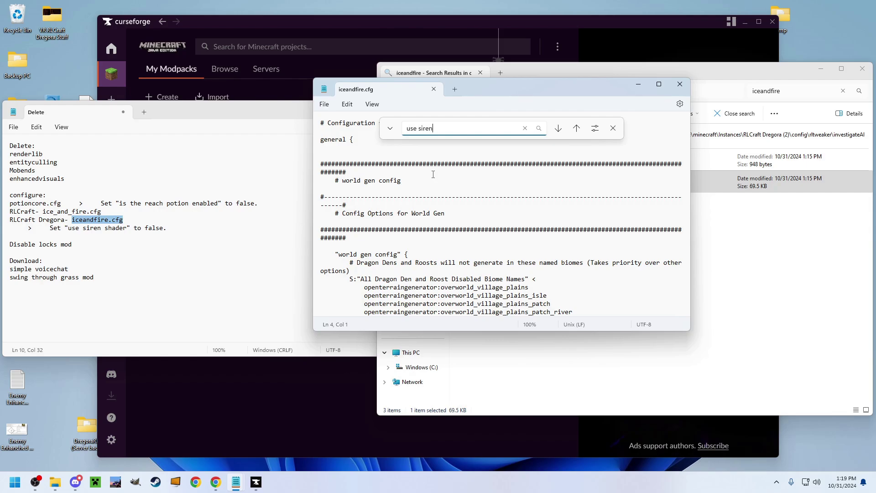
key("Return")
scroll(458, 268, "down", 2)
left_click(459, 268)
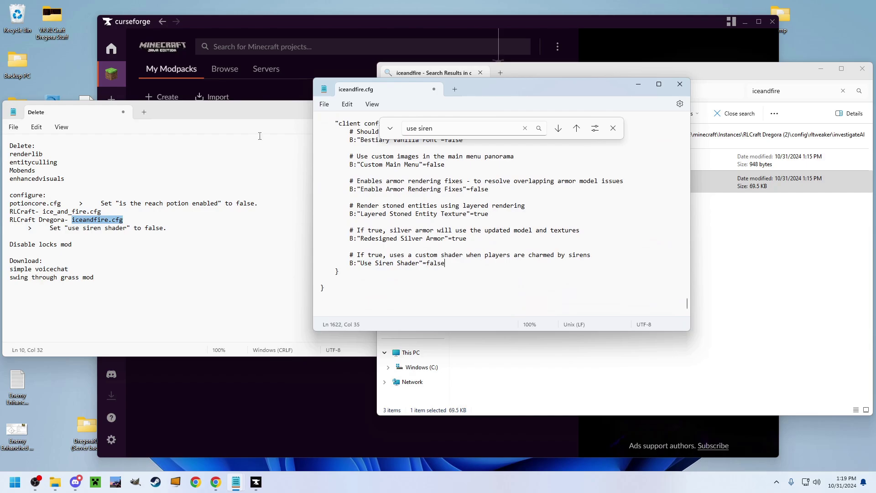
left_click(433, 90)
left_click(434, 228)
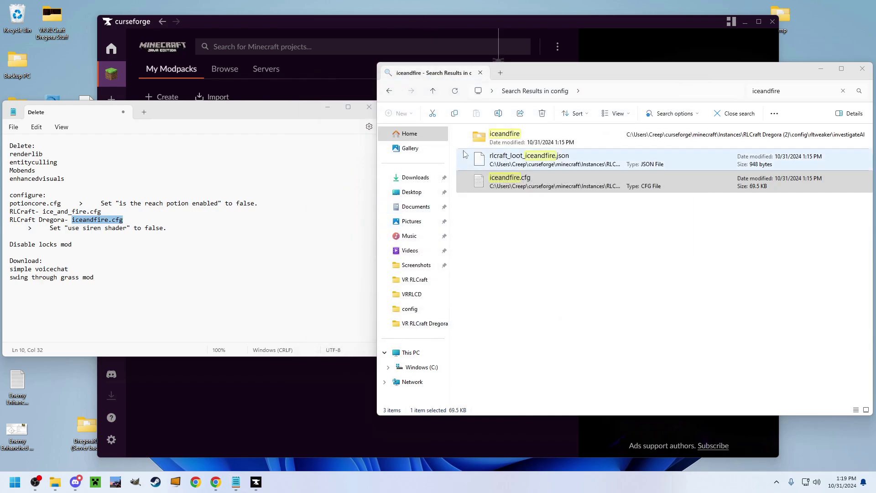
- Close the current search, search the config folder for "lock", and open locks.cfg
left_click(734, 113)
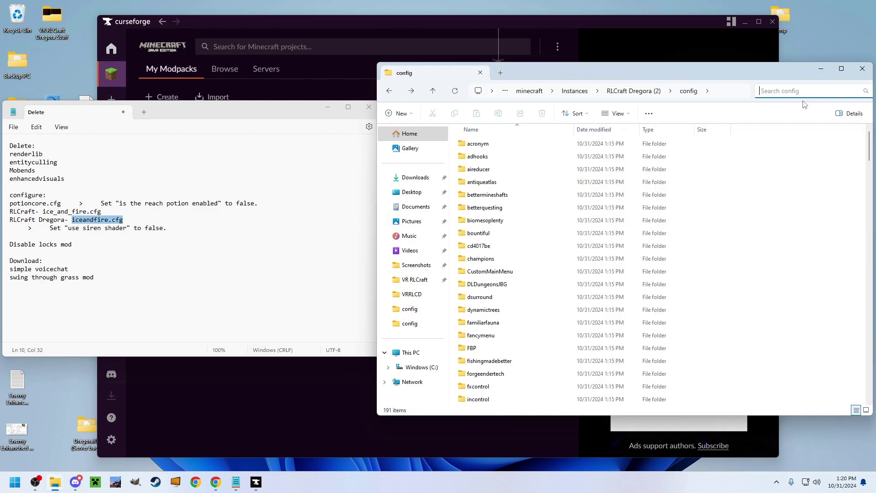
type("lock")
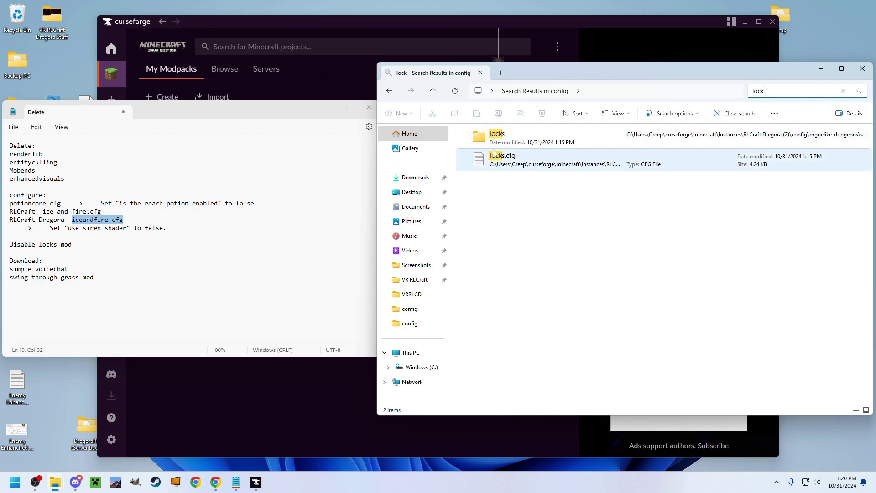
double_click(506, 169)
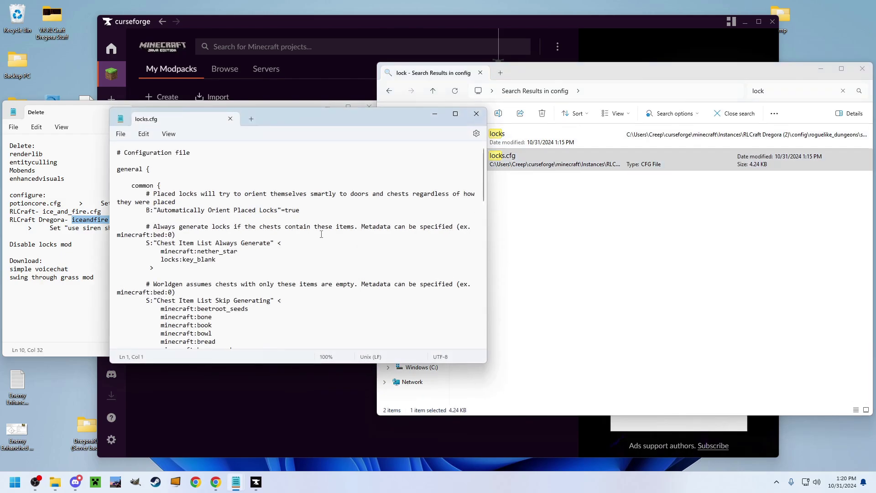
- Set the lock "Generation Chance" to 0.0 in locks.cfg
scroll(321, 232, "down", 10)
scroll(321, 232, "down", 12)
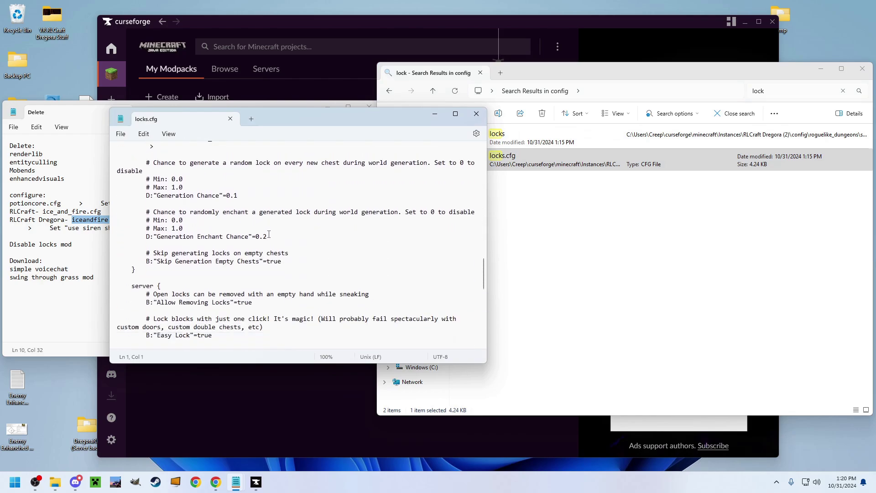
left_click(242, 195)
key("BackSpace")
type("0")
right_click(233, 124)
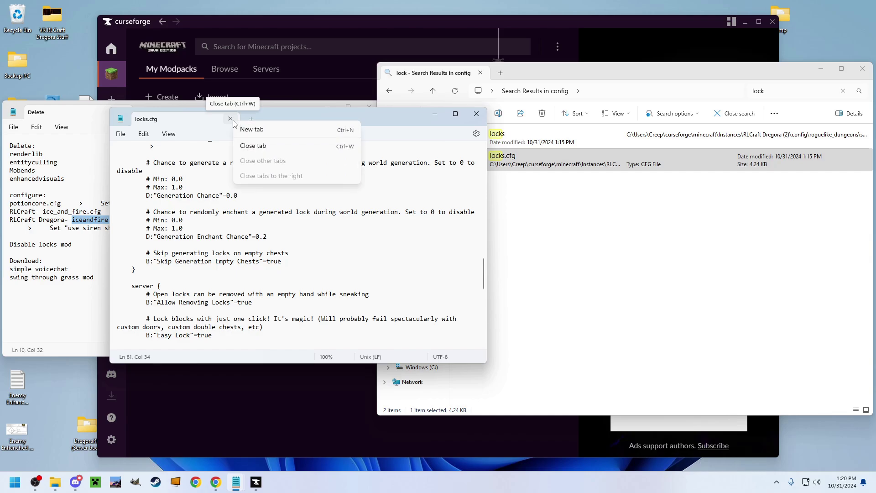
key("Escape")
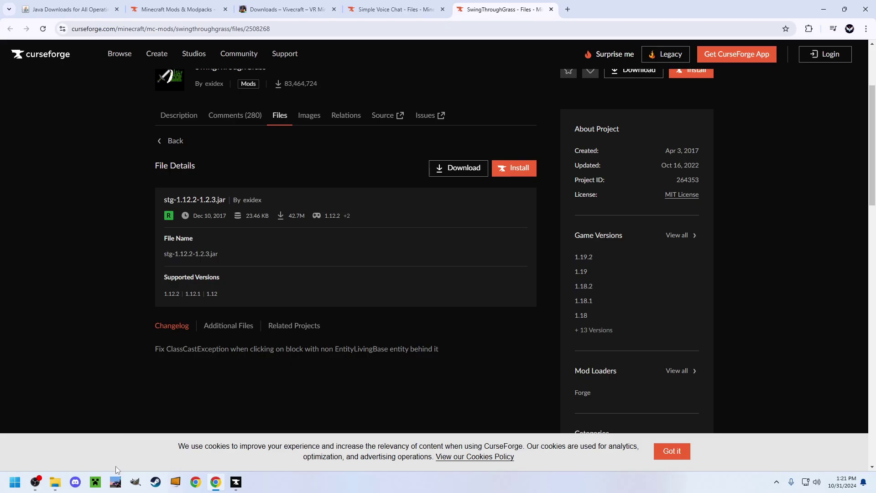
- Download the SwingThroughGrass mod file stg-1.12.2-1.2.3.jar from its CurseForge page in Chrome
scroll(191, 304, "up", 2)
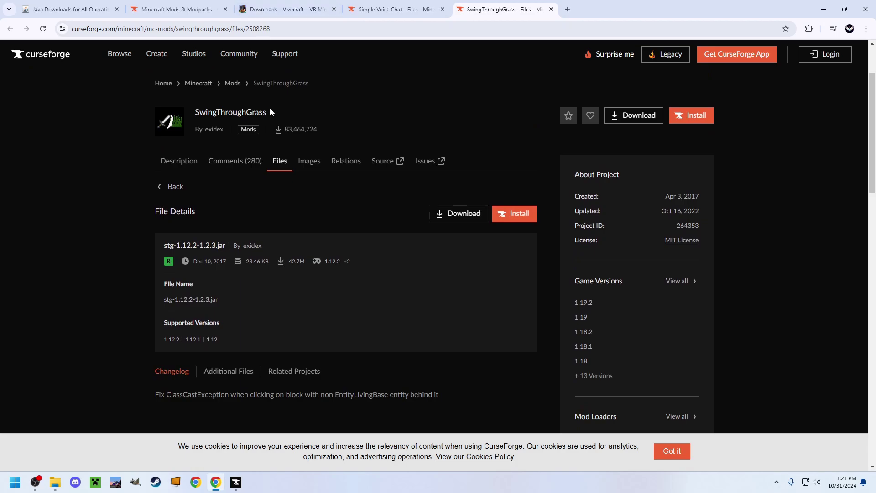
left_click_drag(270, 112, 197, 112)
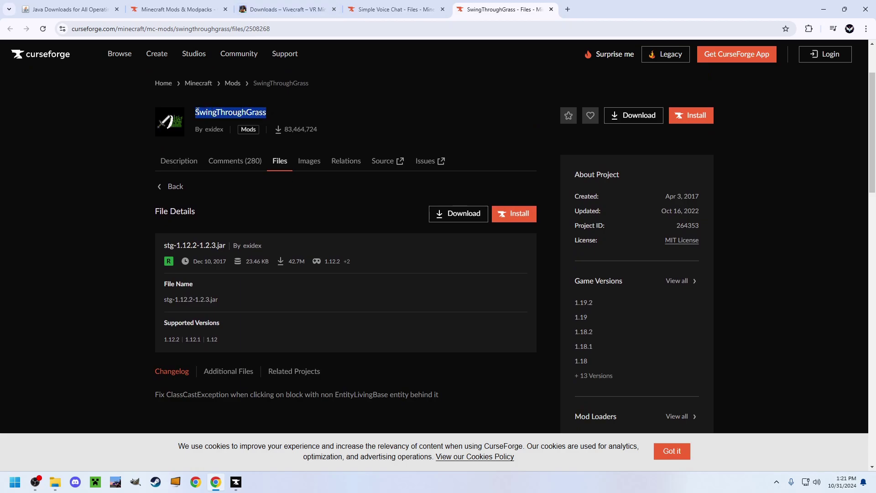
left_click(120, 244)
left_click(464, 215)
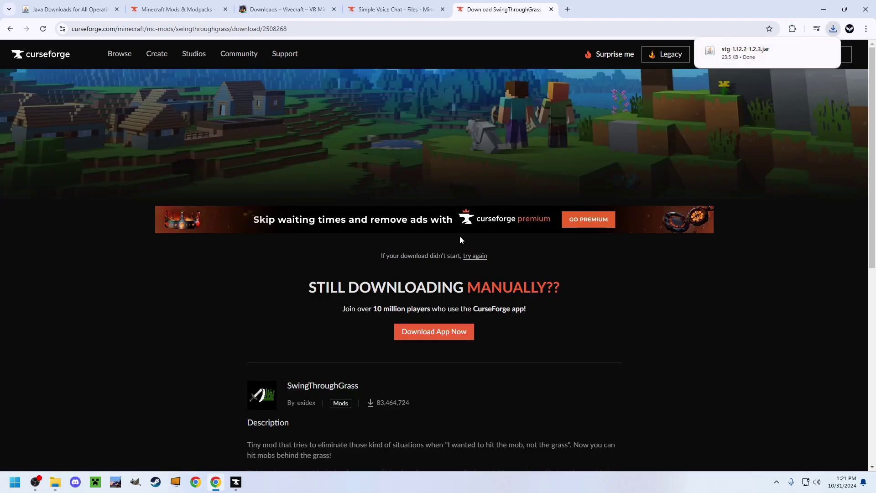
- Download the Simple Voice Chat mod file voicechat-forge-1.12.2-2.4.32.jar from its CurseForge page
key("ctrl+shift+Tab")
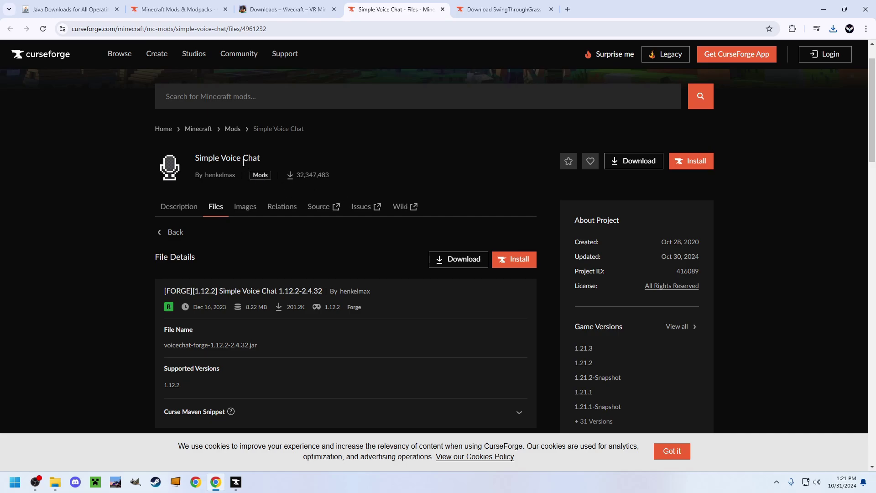
left_click_drag(261, 158, 192, 160)
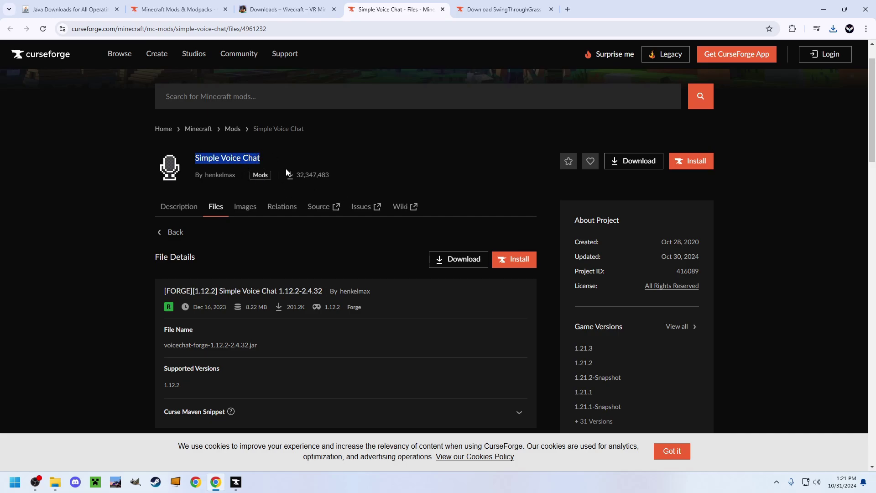
left_click(470, 9)
left_click(402, 8)
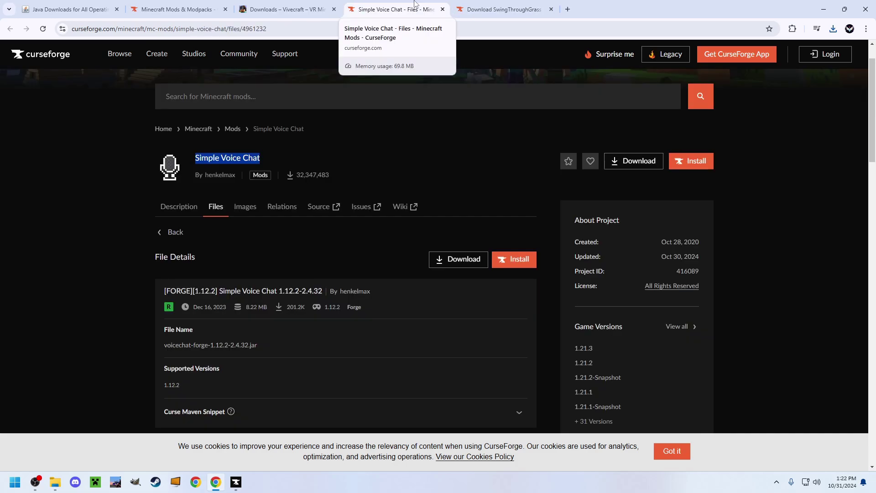
left_click(476, 6)
left_click(406, 4)
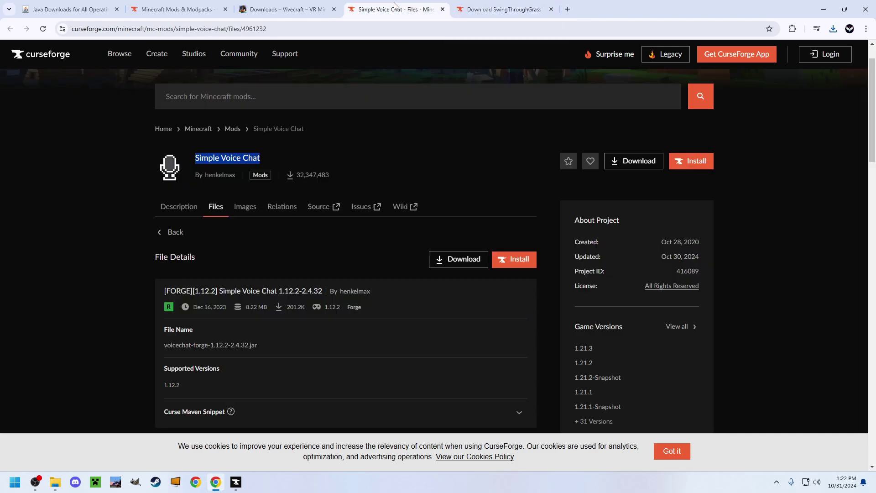
left_click(834, 30)
- Switch to File Explorer, open the mods folder of RLCraft Dregora (2), and open Downloads in a separate tab
key("alt+Tab")
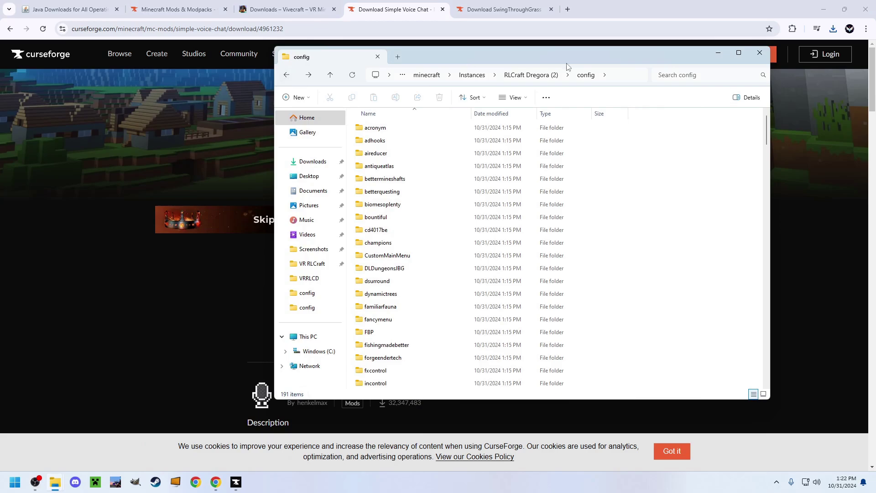
left_click(530, 76)
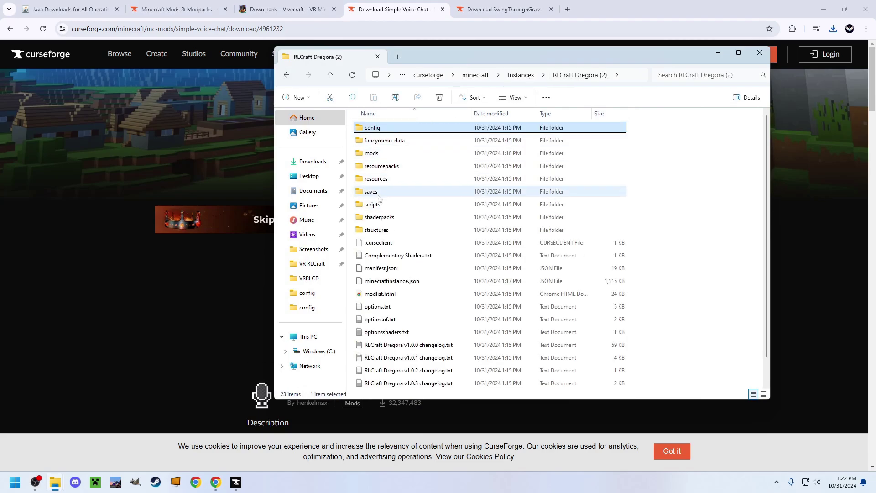
double_click(372, 153)
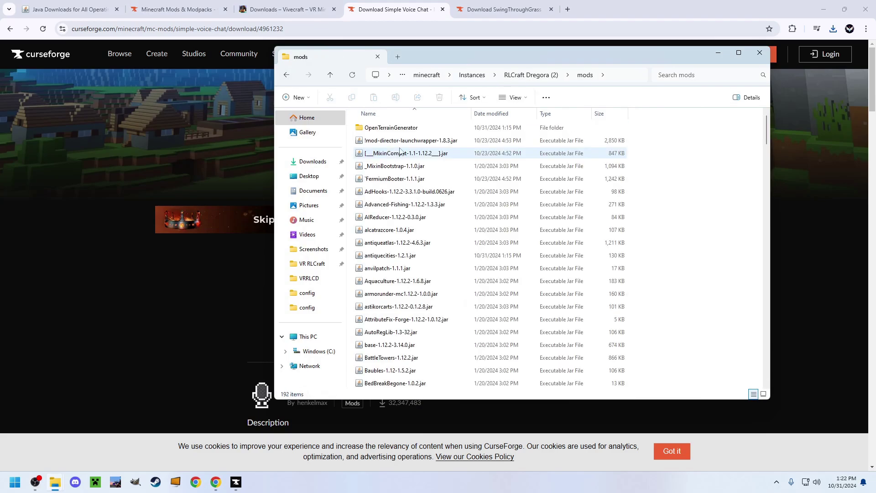
left_click(824, 9)
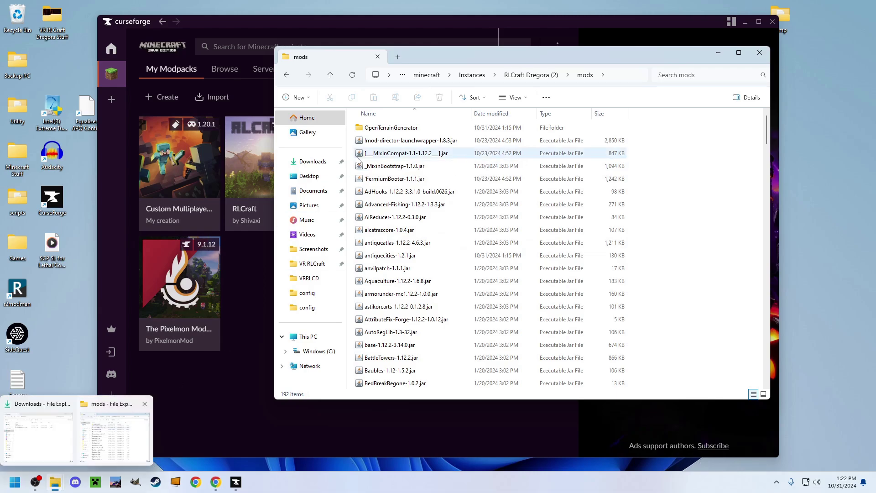
right_click(317, 164)
left_click(351, 191)
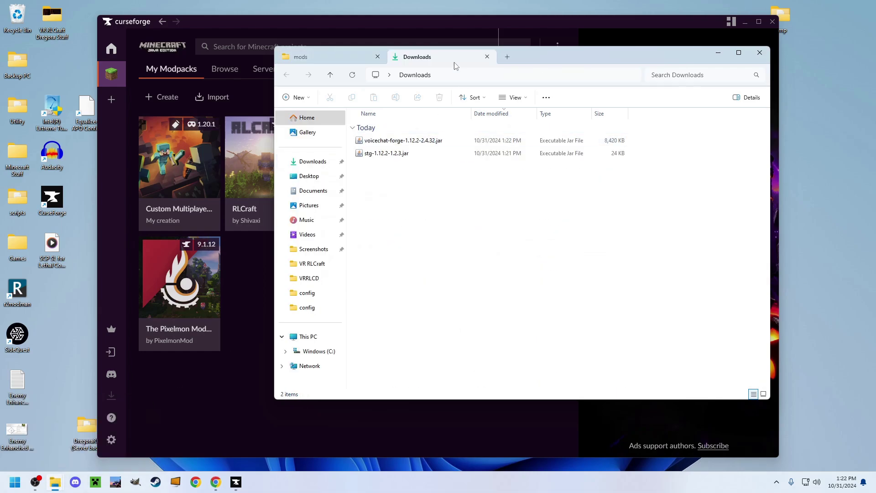
- Move stg-1.12.2-1.2.3.jar and voicechat-forge-1.12.2-2.4.32.jar from Downloads into the mods folder, and close File Explorer
left_click(387, 154)
left_click(414, 141, "ctrl")
left_click_drag(414, 140, 421, 218)
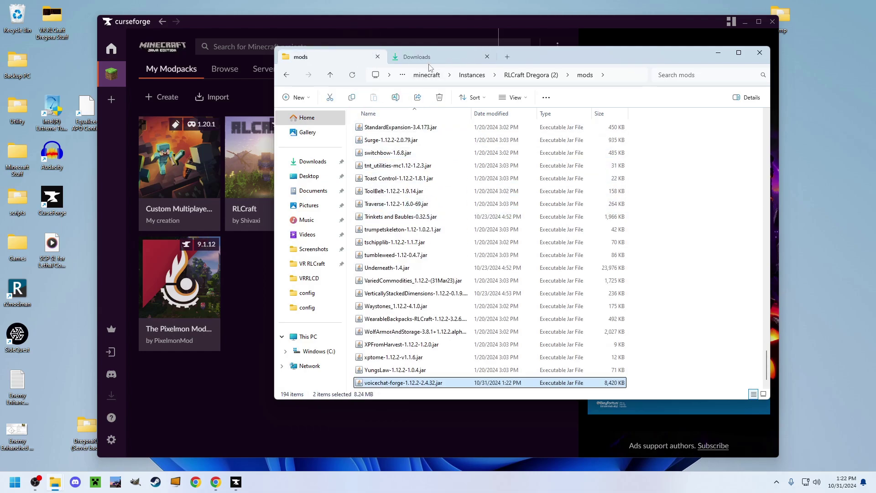
left_click(487, 57)
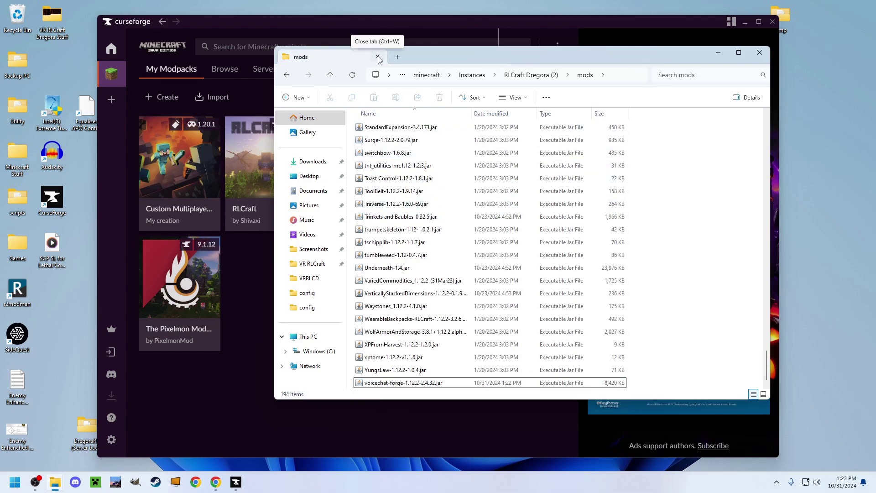
left_click(377, 56)
- Switch to Chrome and close the Simple Voice Chat and SwingThroughGrass pages
key("alt+Tab")
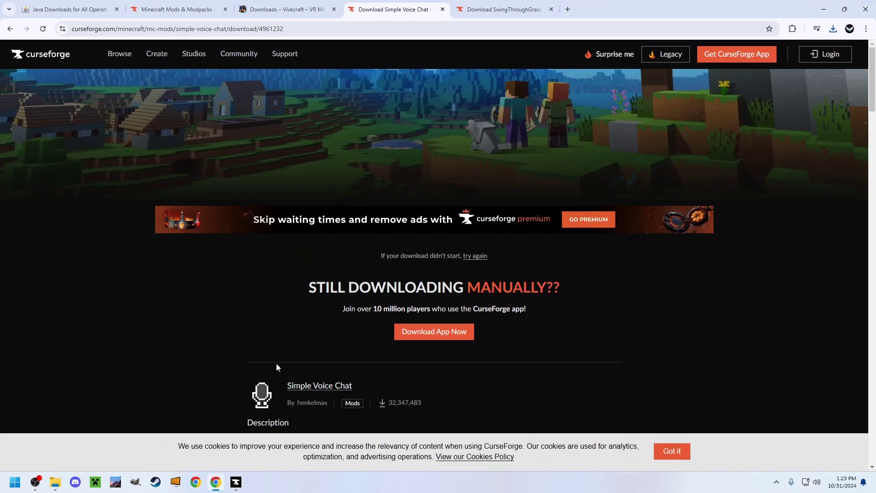
left_click(443, 9)
left_click(442, 9)
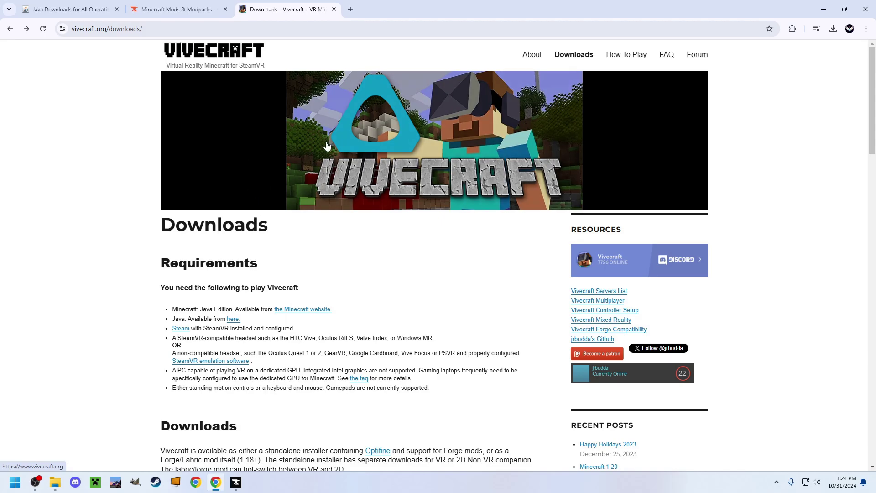
- Open the Vivecraft 1.12.2 standalone client releases from the Vivecraft downloads page and download vivecraft-1.12.2-jrbudda-11-r6-installer.exe
left_click(106, 29)
left_click(104, 200)
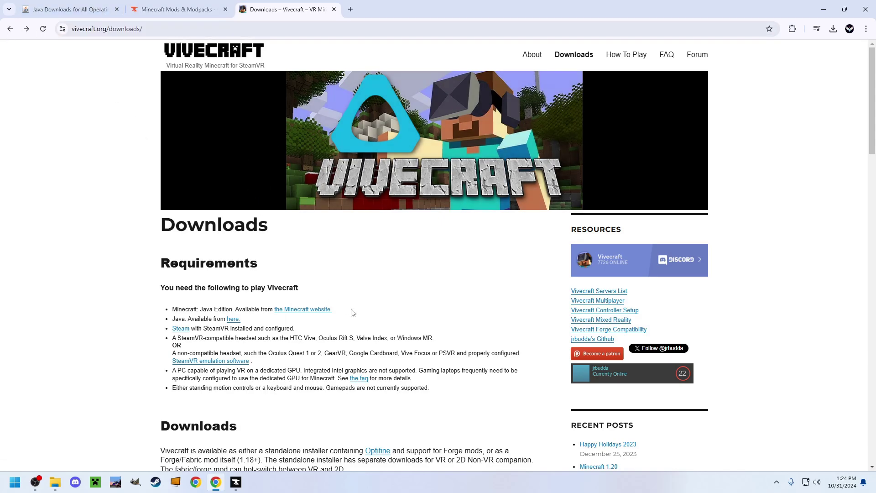
scroll(355, 311, "down", 1)
scroll(358, 282, "down", 8)
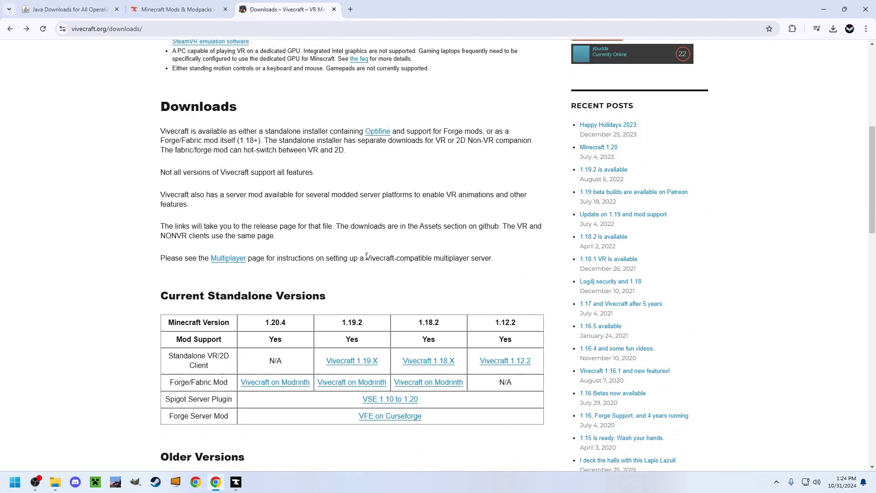
left_click_drag(534, 272, 477, 273)
left_click(517, 271)
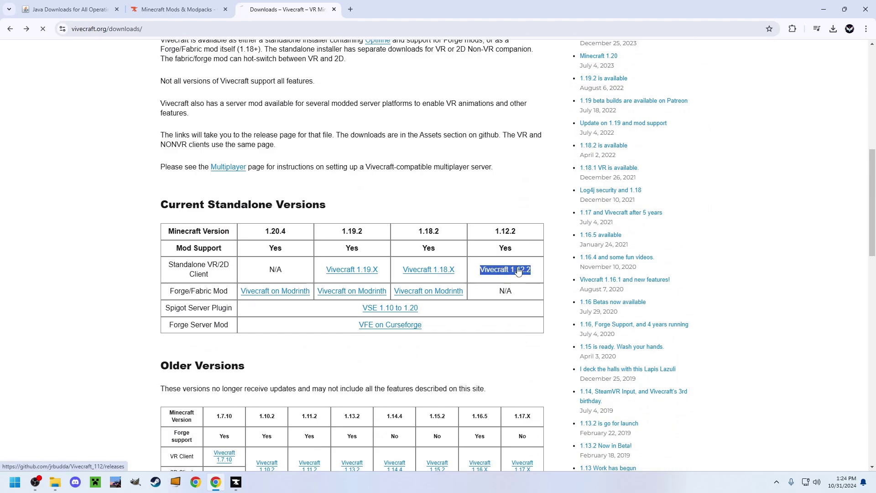
scroll(462, 251, "down", 6)
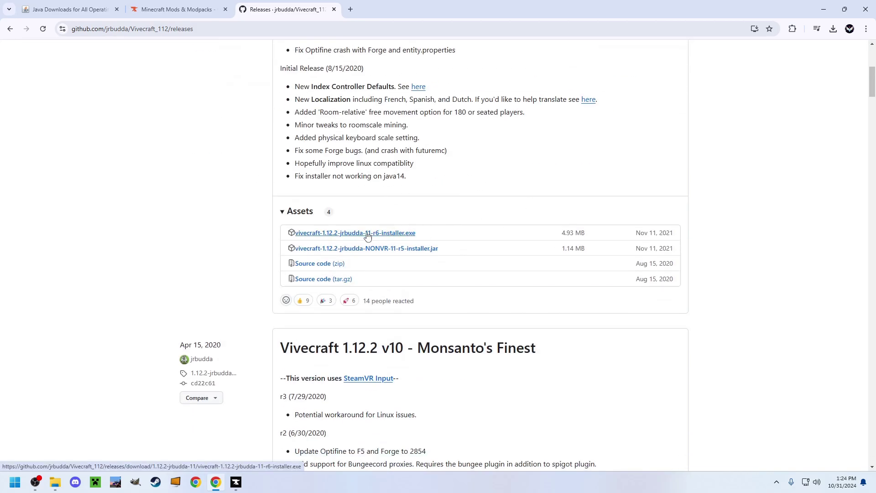
left_click(367, 234)
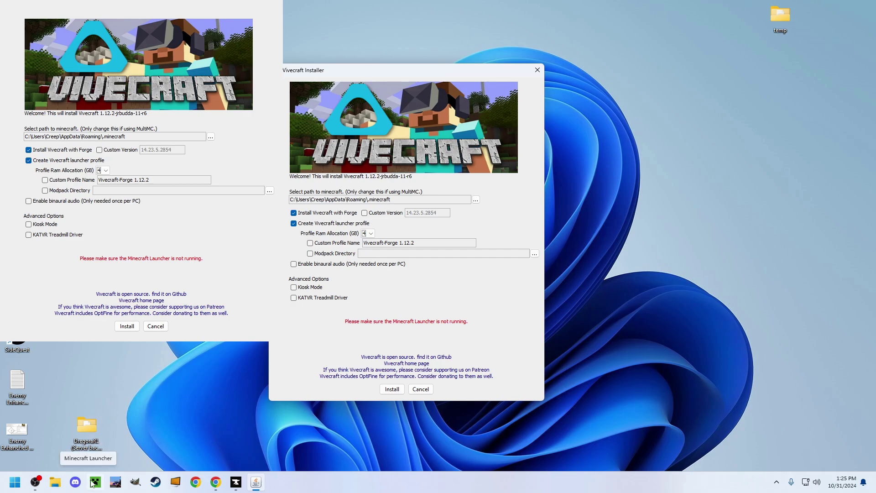
- Check the Forge version in the profile options of RLCraft Dregora (2) in CurseForge, without changing anything
left_click_drag(413, 66, 434, 62)
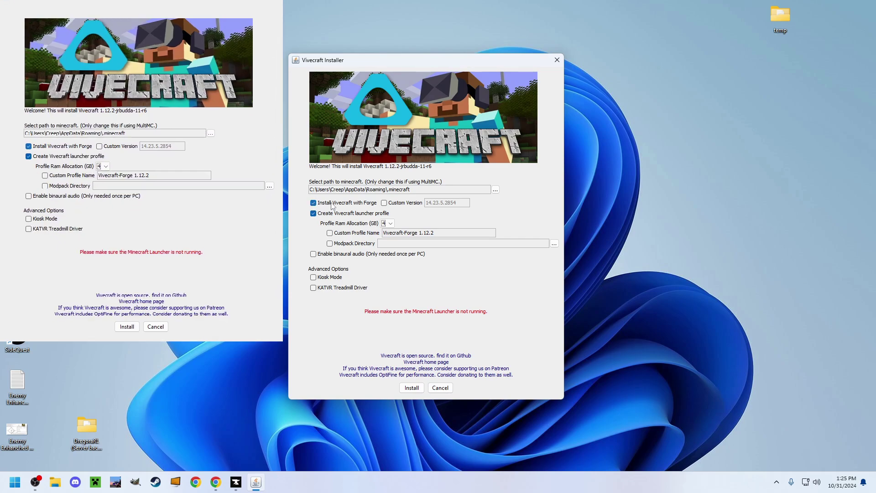
left_click(238, 485)
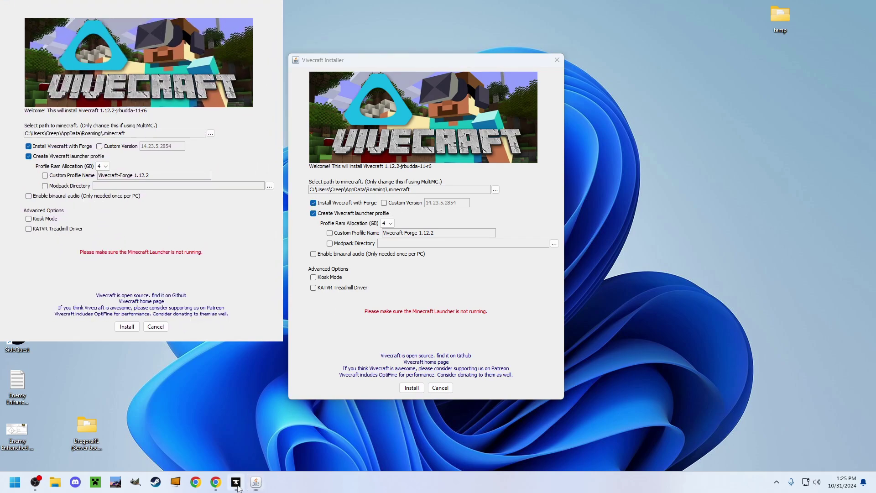
right_click(533, 157)
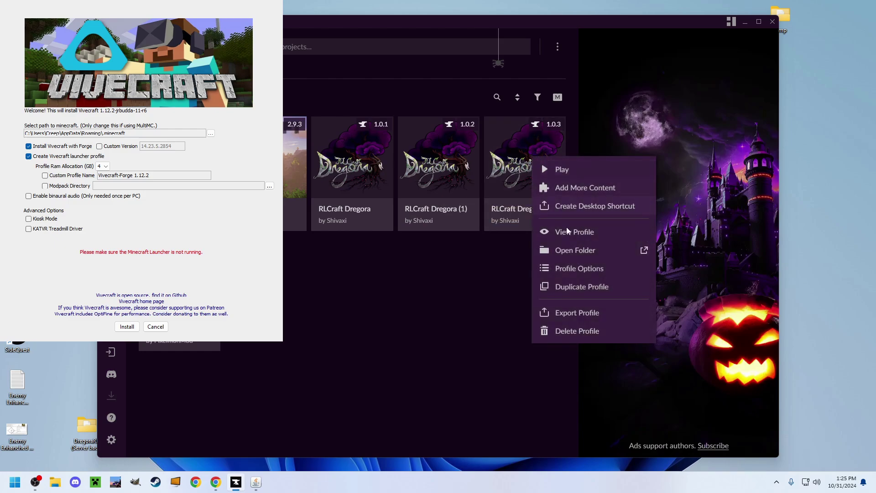
left_click(579, 271)
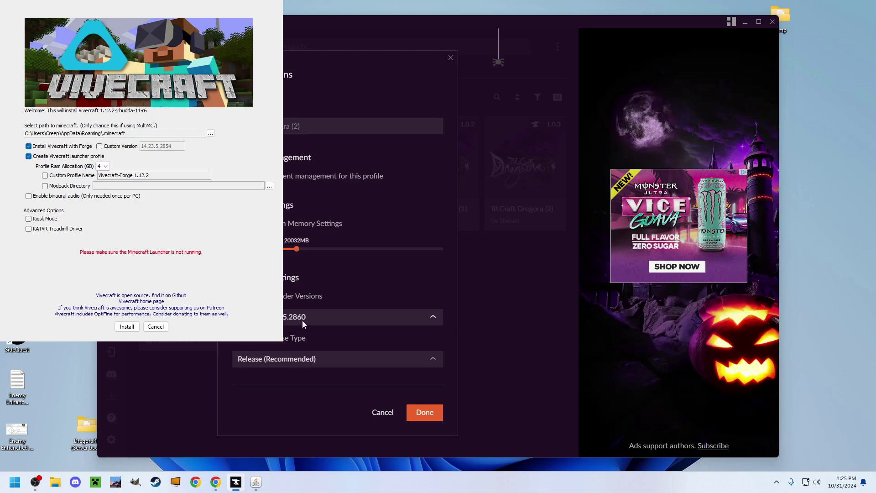
left_click(391, 412)
left_click(747, 22)
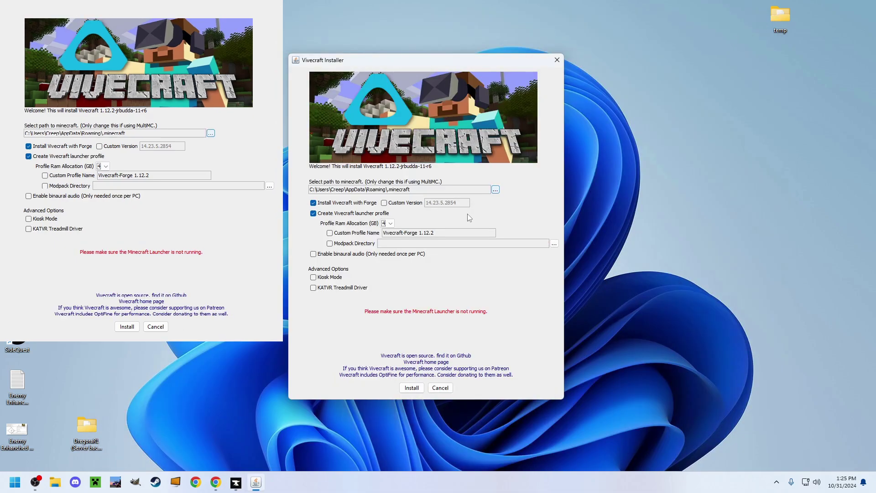
- In the Vivecraft installer, set a custom Forge version of 14.23.5.2860 and a profile RAM allocation of 8 GB
left_click(384, 203)
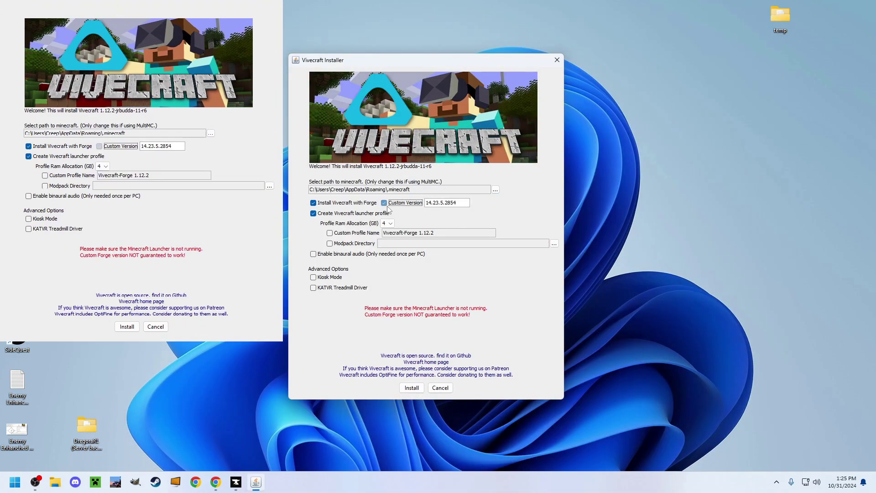
left_click(459, 206)
key("BackSpace")
key("BackSpace")
type("60")
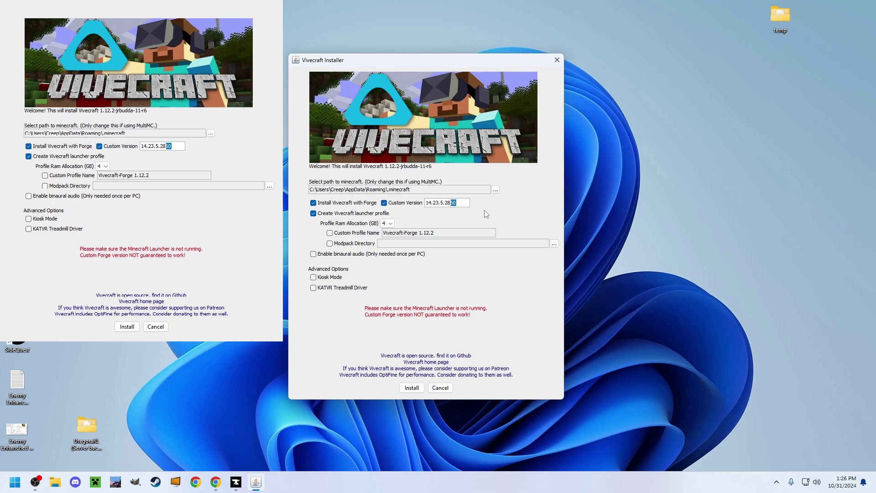
type("60")
left_click(388, 223)
left_click(385, 258)
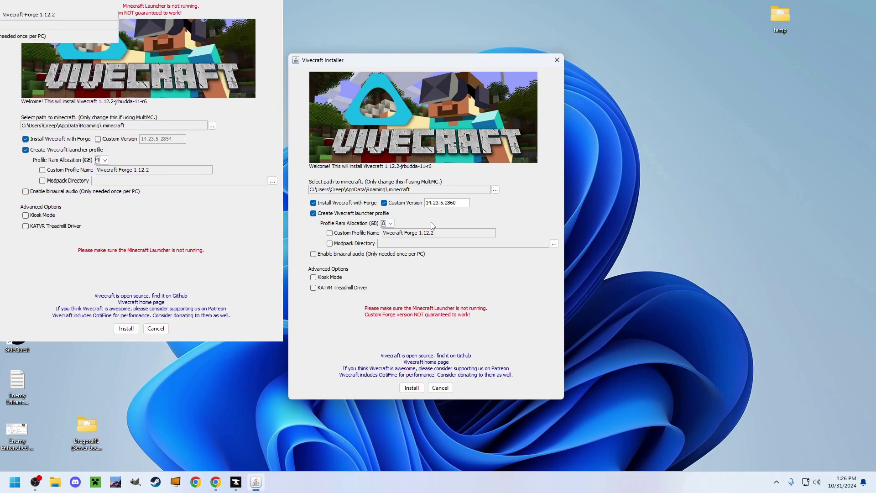
- Enable a custom profile name and set it to "VRRLCD 1.0.3"
left_click(330, 233)
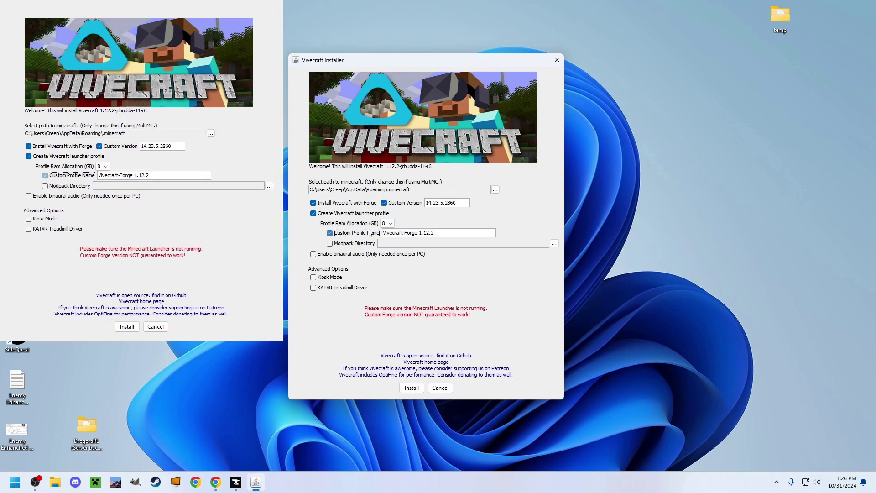
key("BackSpace")
key("BackSpace")
key("BackSpace")
key("BackSpace")
key("BackSpace")
key("BackSpace")
key("BackSpace")
key("BackSpace")
key("BackSpace")
key("BackSpace")
key("BackSpace")
key("BackSpace")
key("BackSpace")
key("BackSpace")
key("BackSpace")
key("BackSpace")
key("BackSpace")
key("BackSpace")
key("BackSpace")
key("BackSpace")
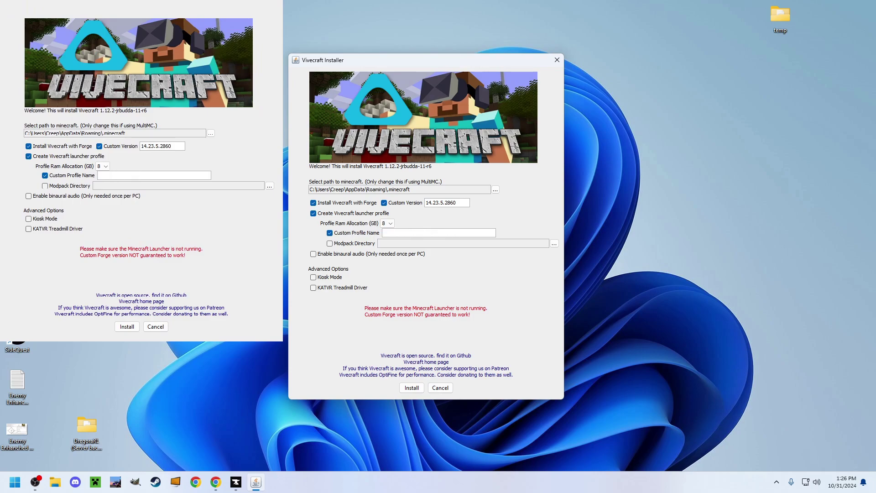
type("VRRLCD 1.0.3")
- Enable the custom modpack directory, and copy the folder path of the RLCraft Dregora (2) instance opened from CurseForge
left_click(330, 244)
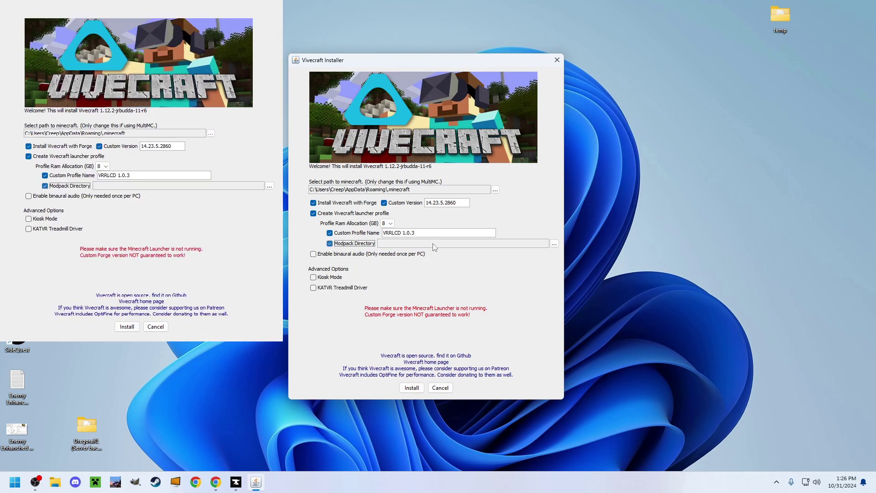
left_click(235, 482)
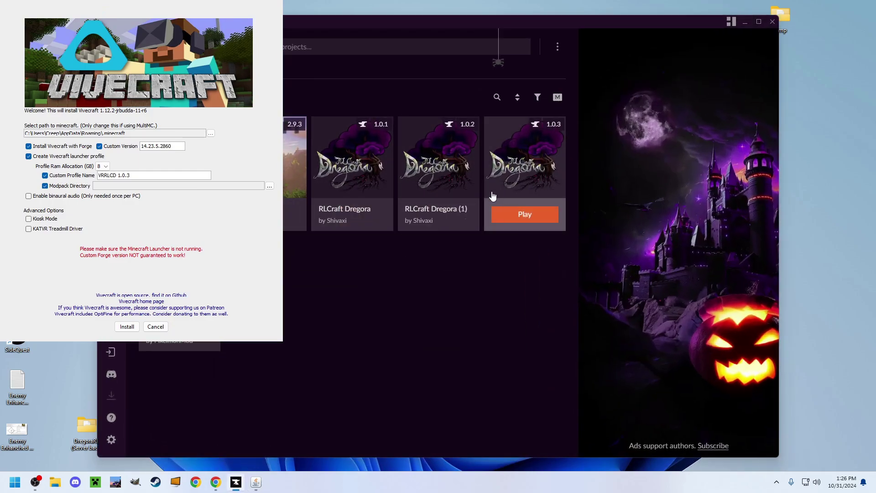
right_click(523, 173)
left_click(551, 265)
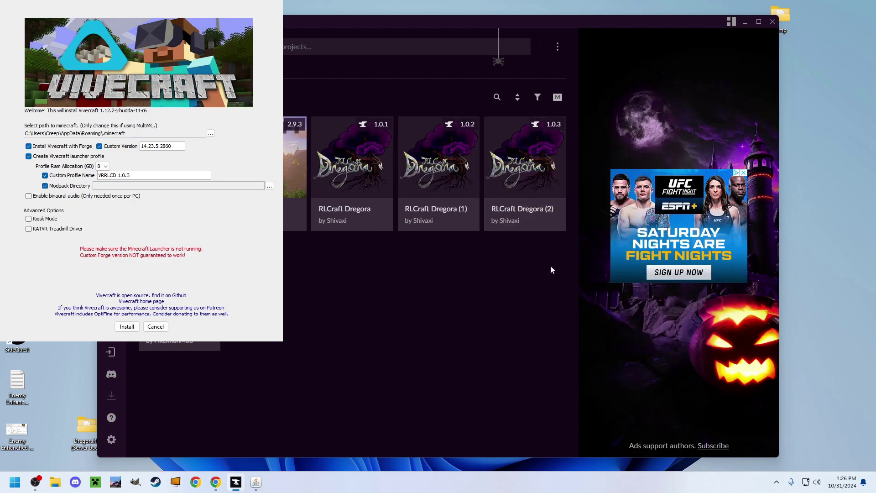
left_click_drag(613, 58, 494, 43)
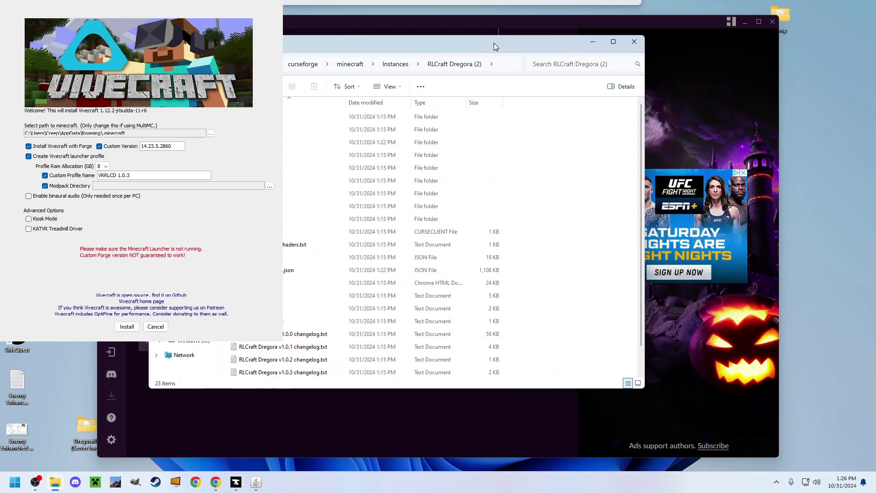
left_click(467, 63)
left_click(467, 63)
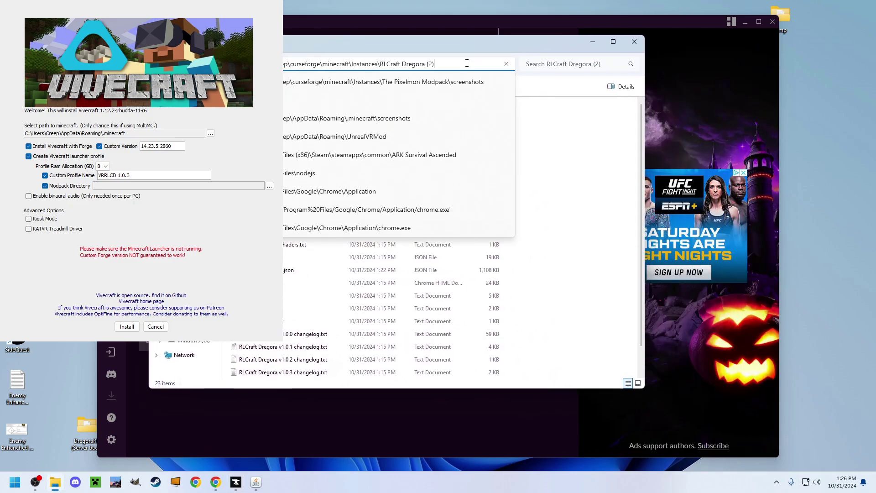
key("ctrl+a")
key("ctrl+c")
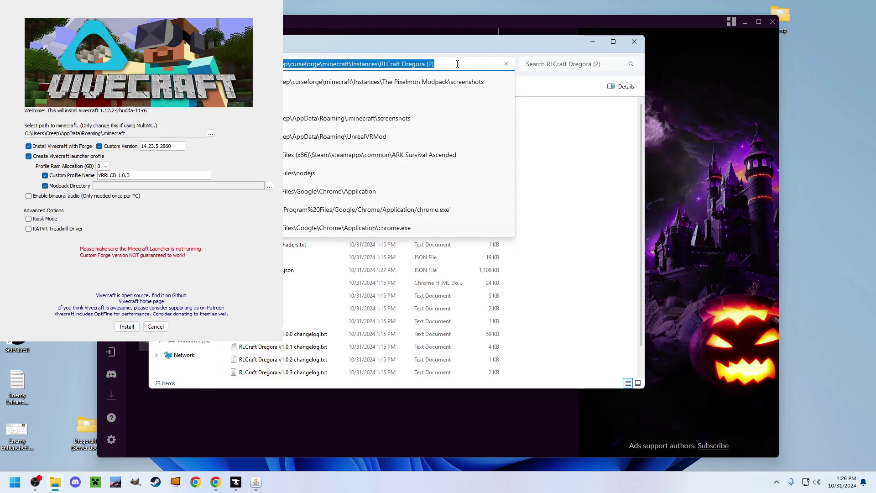
left_click(502, 41)
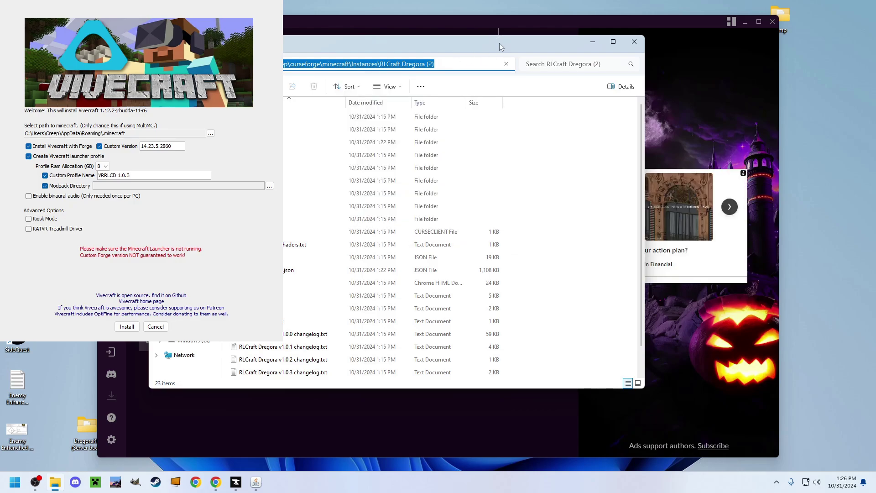
- Set the modpack directory in the Vivecraft installer to the copied RLCraft Dregora (2) instance folder path
left_click(592, 42)
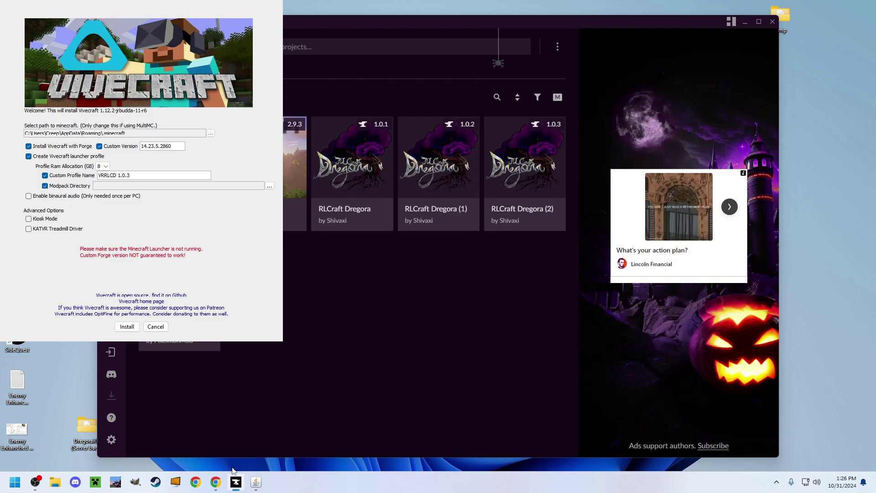
left_click(256, 482)
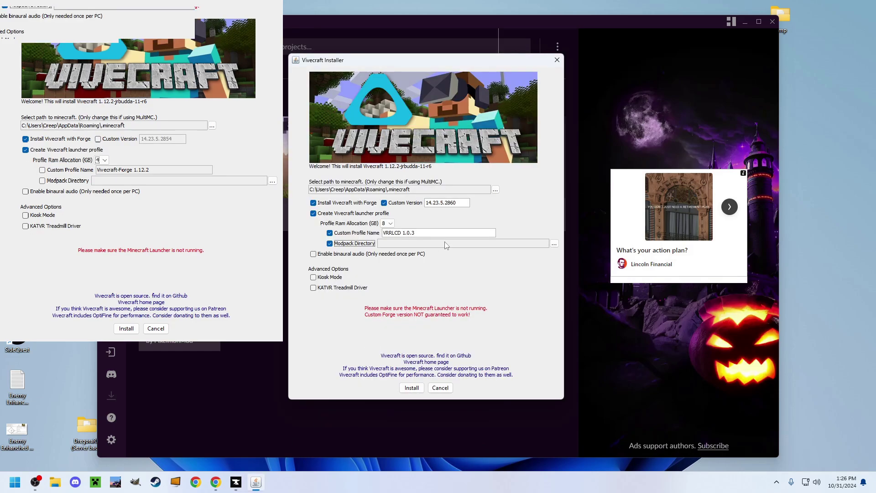
left_click(554, 244)
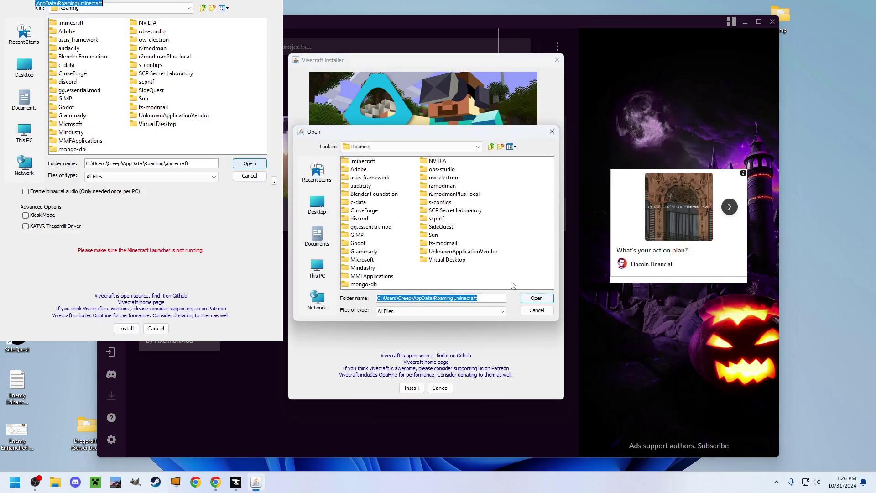
key("ctrl+v")
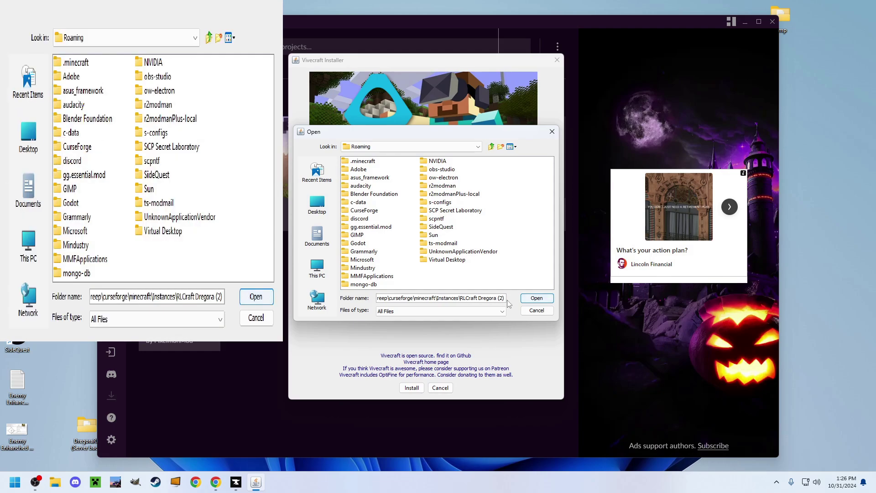
left_click(537, 299)
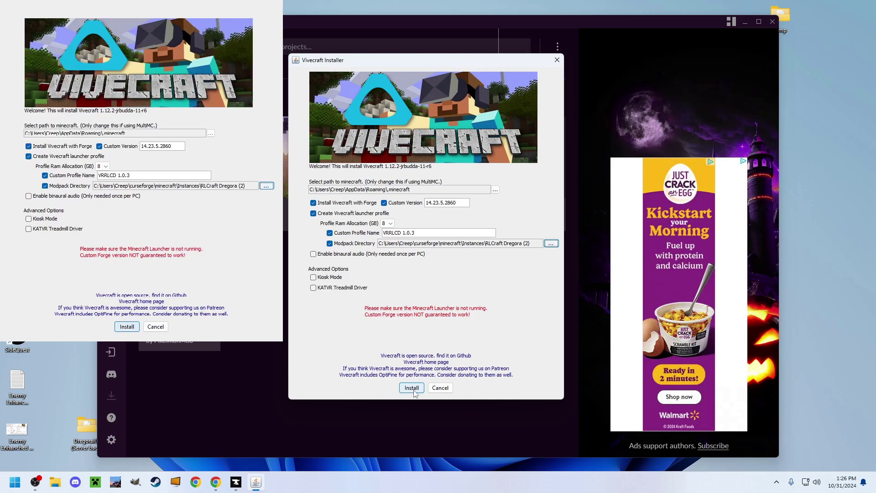
- Install Vivecraft with these settings, accepting the reminder about closing the Minecraft Launcher and dismissing the completion notice
left_click(419, 389)
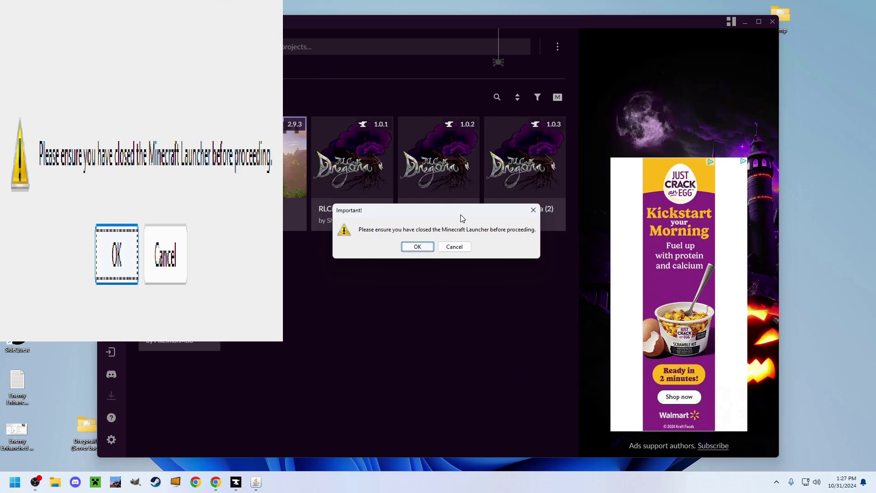
left_click(422, 247)
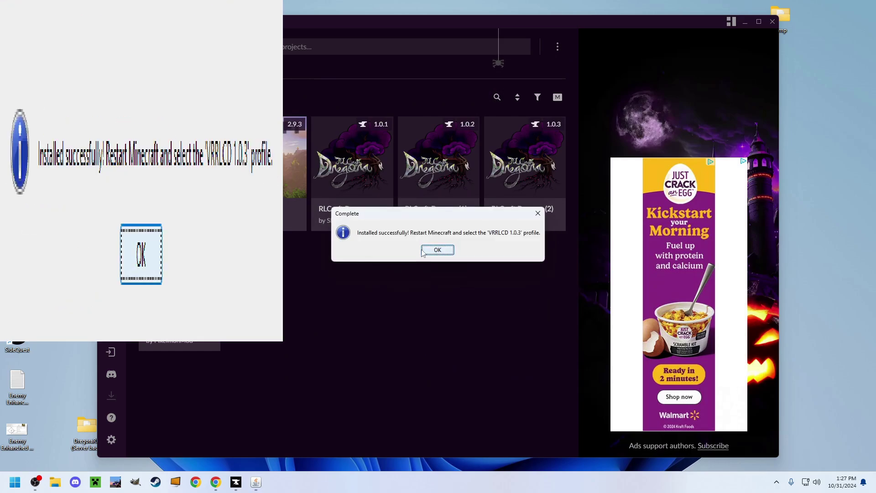
left_click(427, 250)
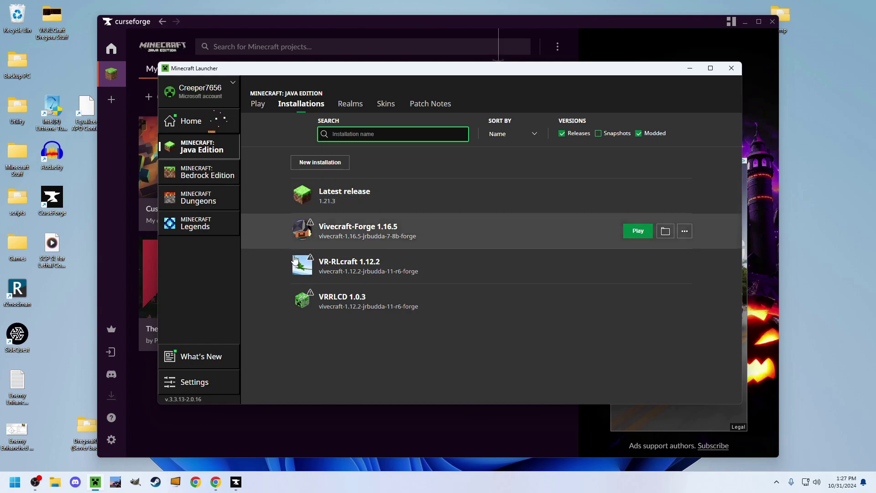
- In the Minecraft Launcher, edit the VRRLCD 1.0.3 installation and set its JVM memory arguments to -Xmx12G and -Xms12G
left_click(684, 301)
left_click(667, 321)
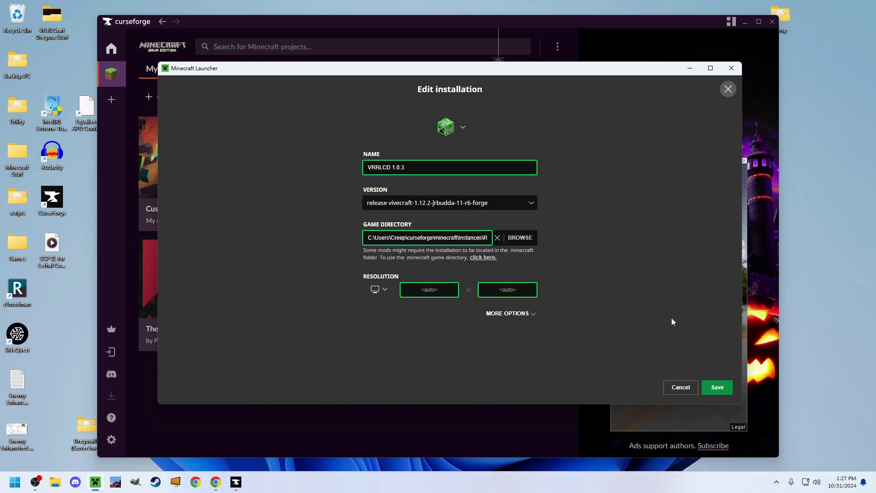
left_click(432, 167)
key("ctrl+a")
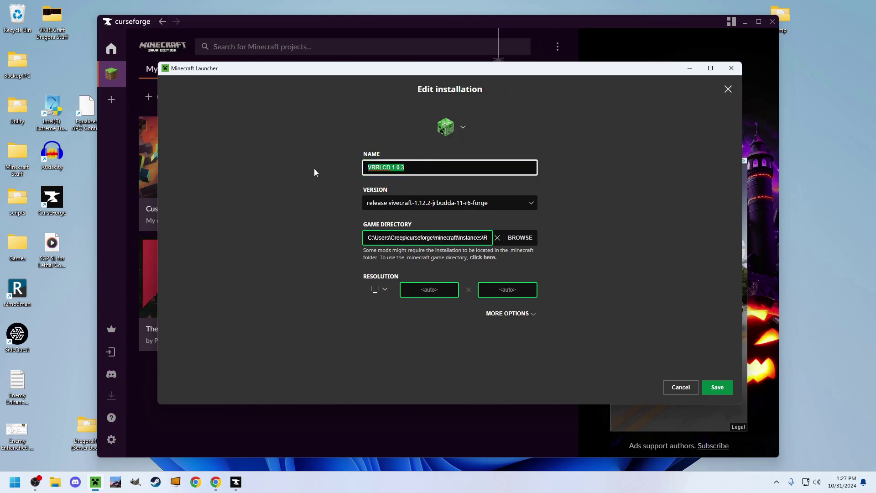
left_click(507, 313)
scroll(440, 320, "down", 1)
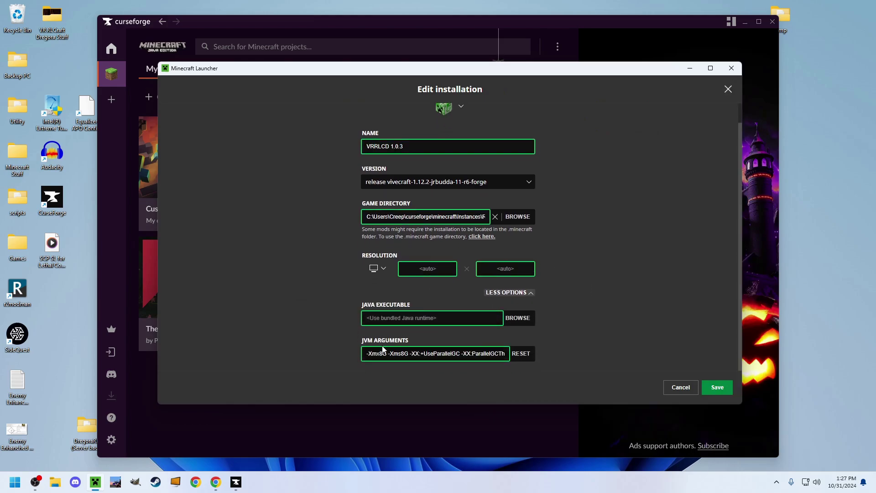
left_click(384, 356)
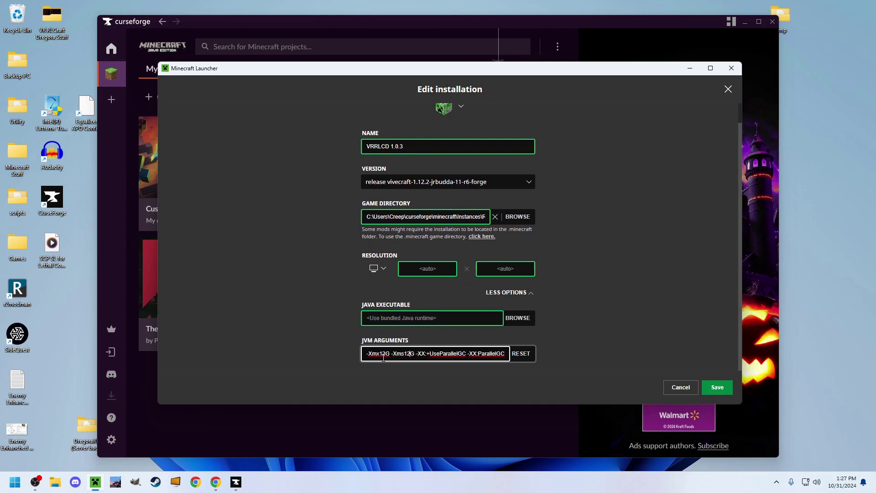
- Use dragonlightningq3128.png from the VRRLCD folder as the custom icon of the installation and save the installation
scroll(505, 183, "up", 1)
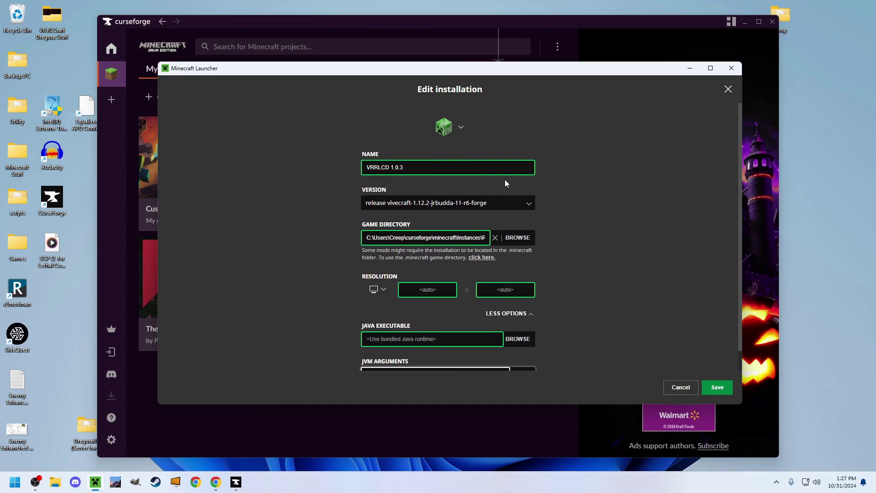
left_click(455, 135)
left_click(313, 174)
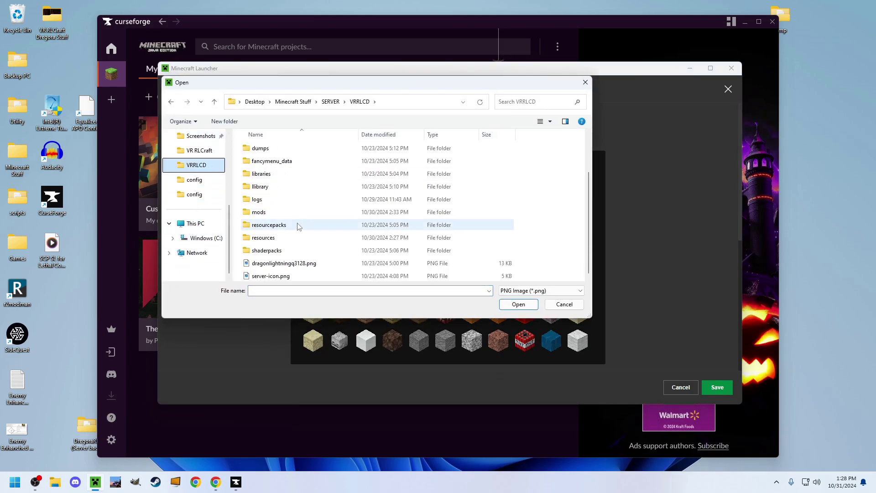
double_click(307, 264)
left_click(717, 387)
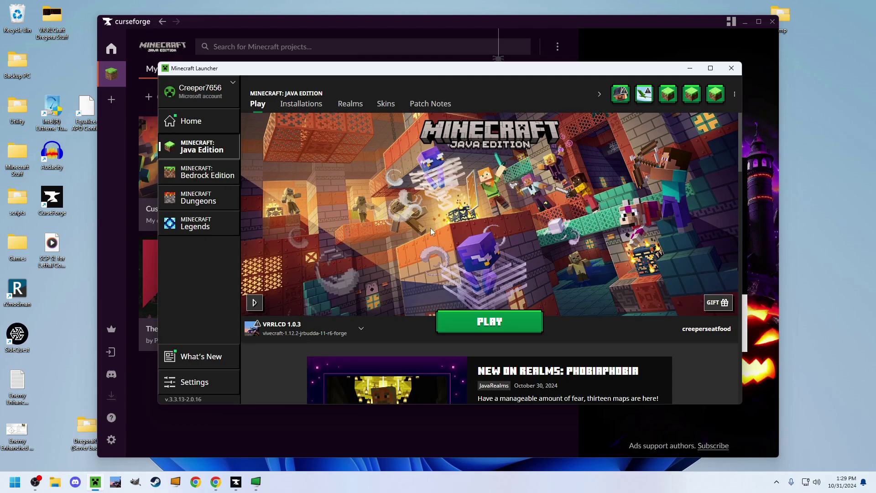
- Launch the VRRLCD 1.0.3 installation, accepting the modified-installation warning, and move the OptiFine download window slightly aside
left_click(481, 334)
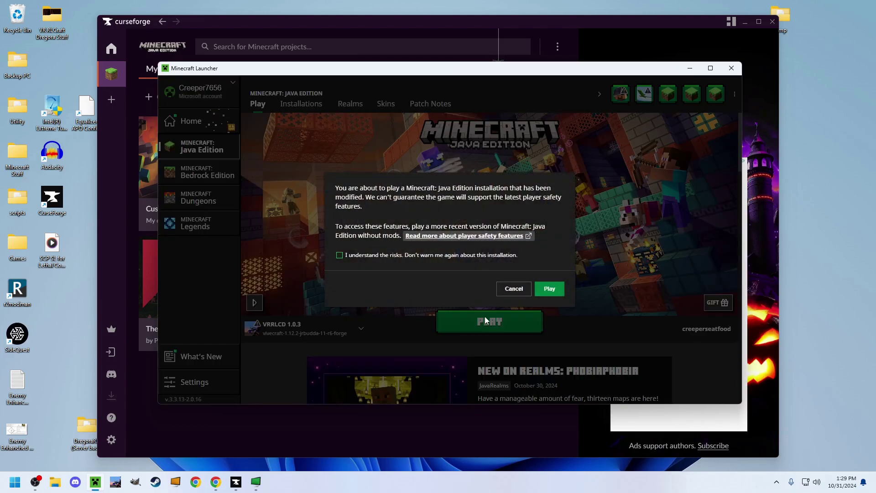
left_click(550, 289)
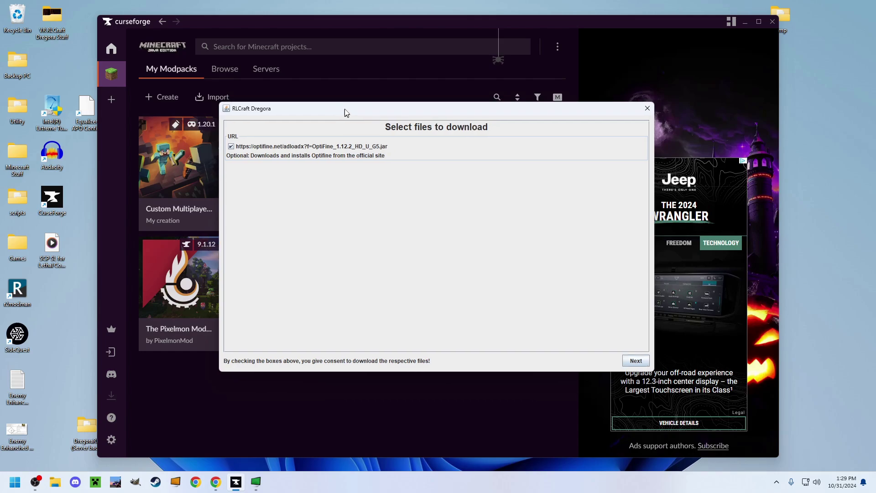
left_click_drag(347, 113, 321, 118)
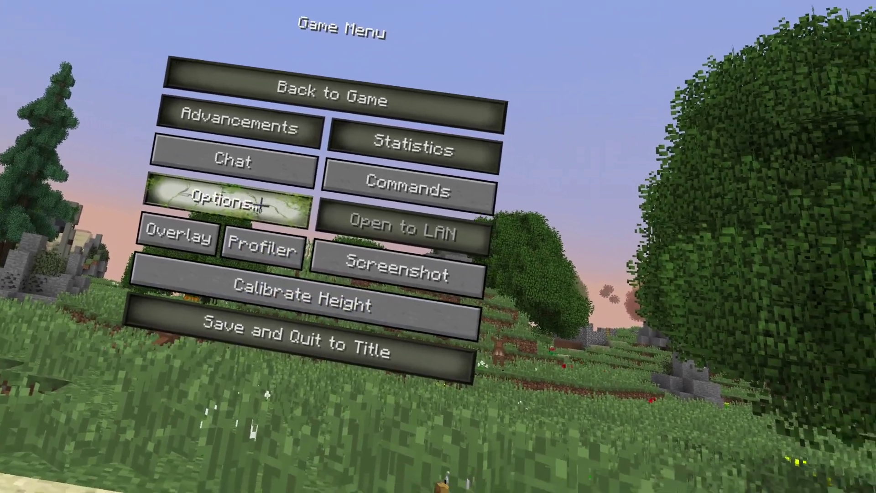
- Open the radial menu configuration in the in-game VR settings and bring up the list of key bindings for an empty slot
left_click(260, 206)
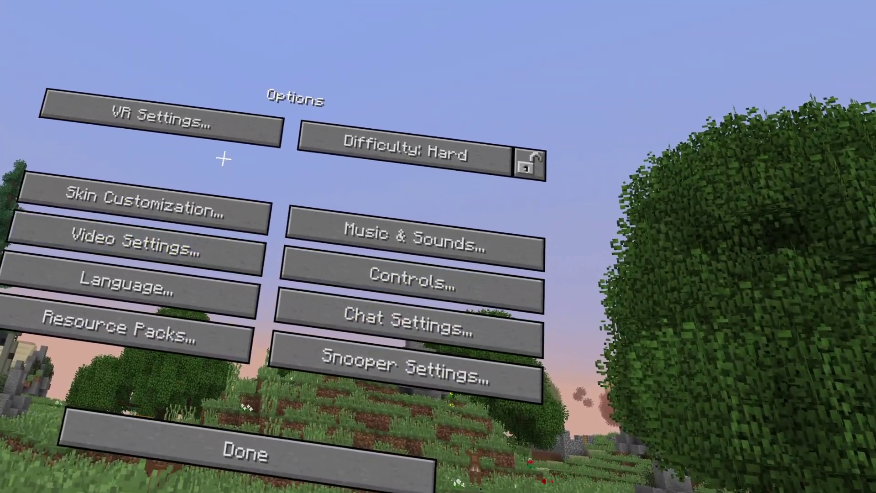
left_click(223, 155)
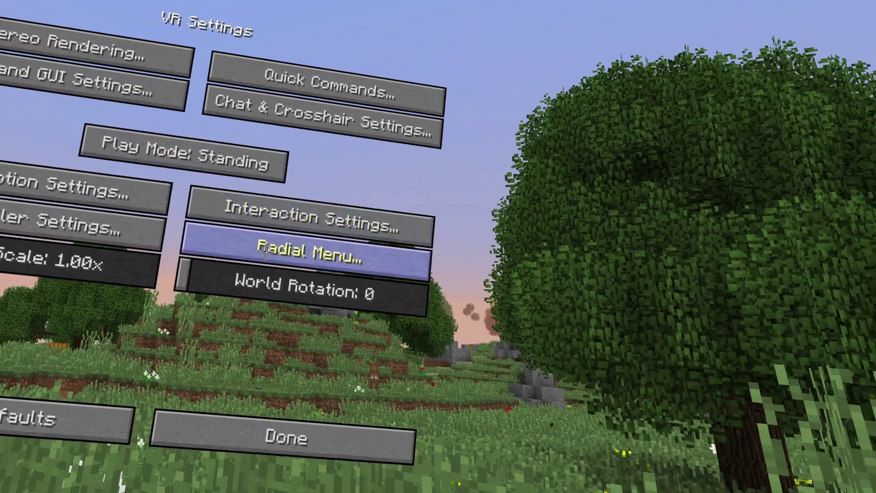
left_click(301, 245)
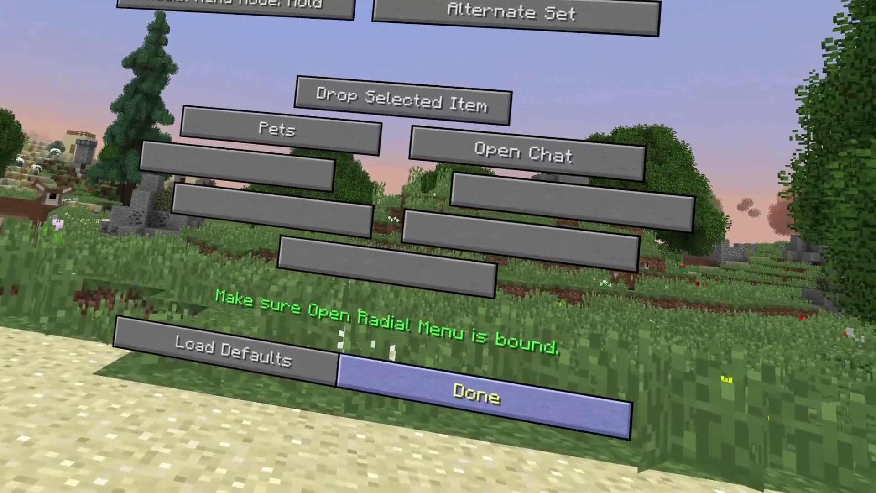
left_click(475, 269)
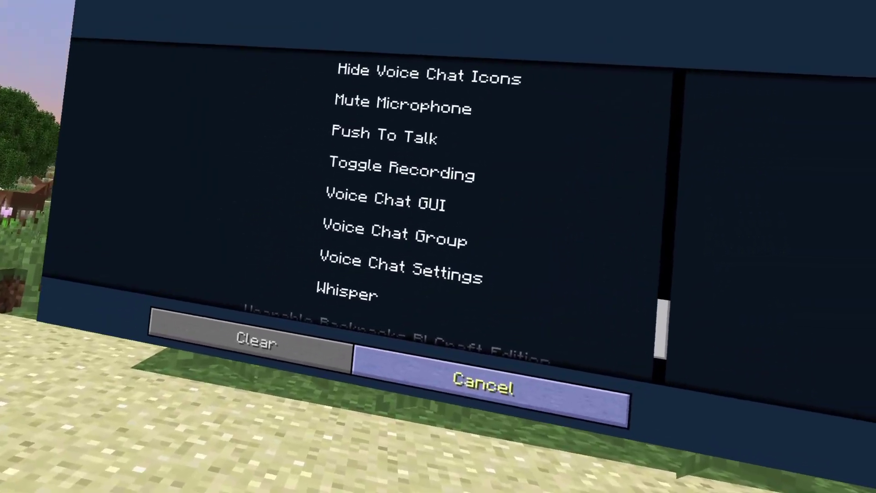